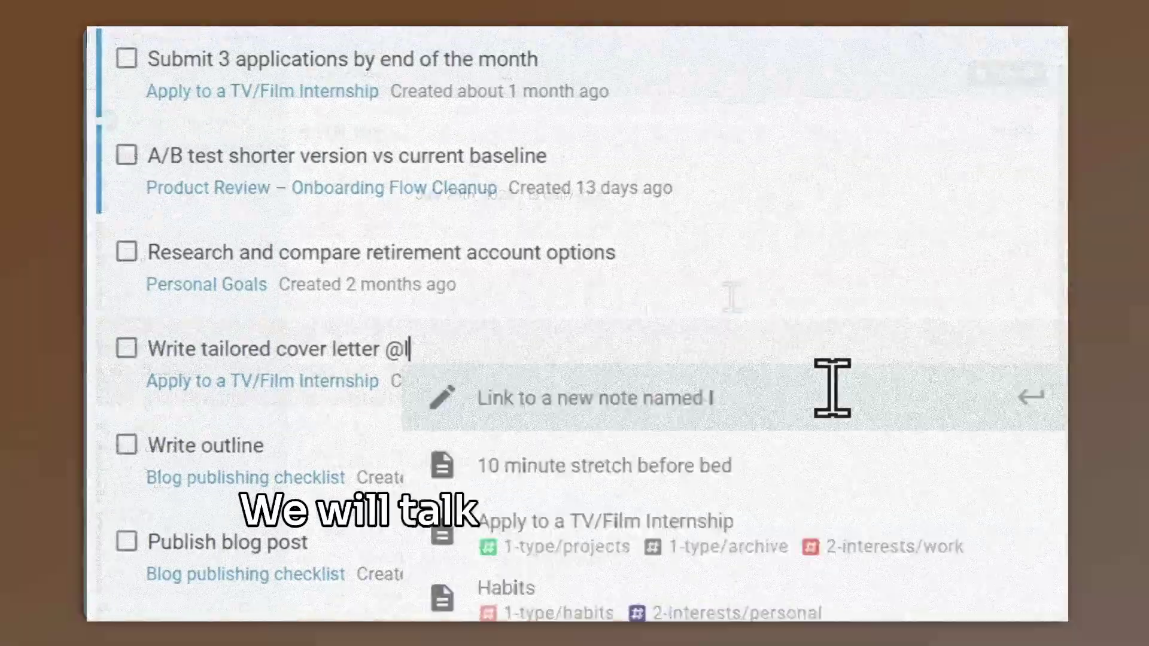
Link the cover letter and stretch tasks to new notes 'Internship cover letter' and '10 minute stretch'.
{"action": "type", "text": "nternship cover le"}
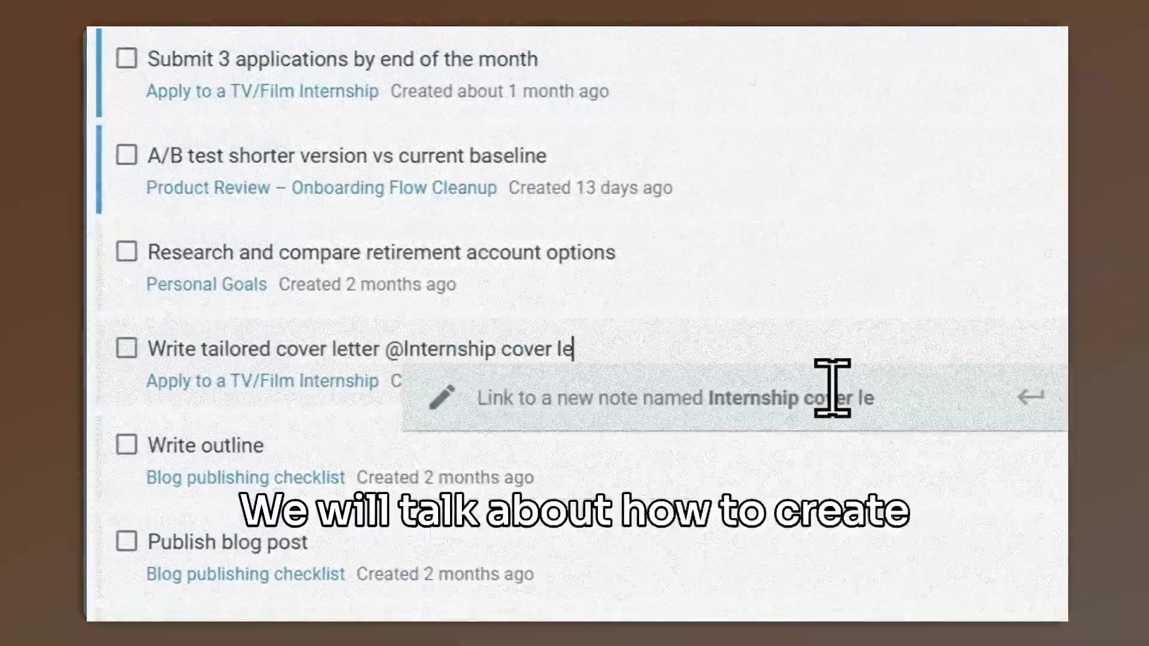
{"action": "type", "text": "tter"}
{"action": "key", "text": "Return"}
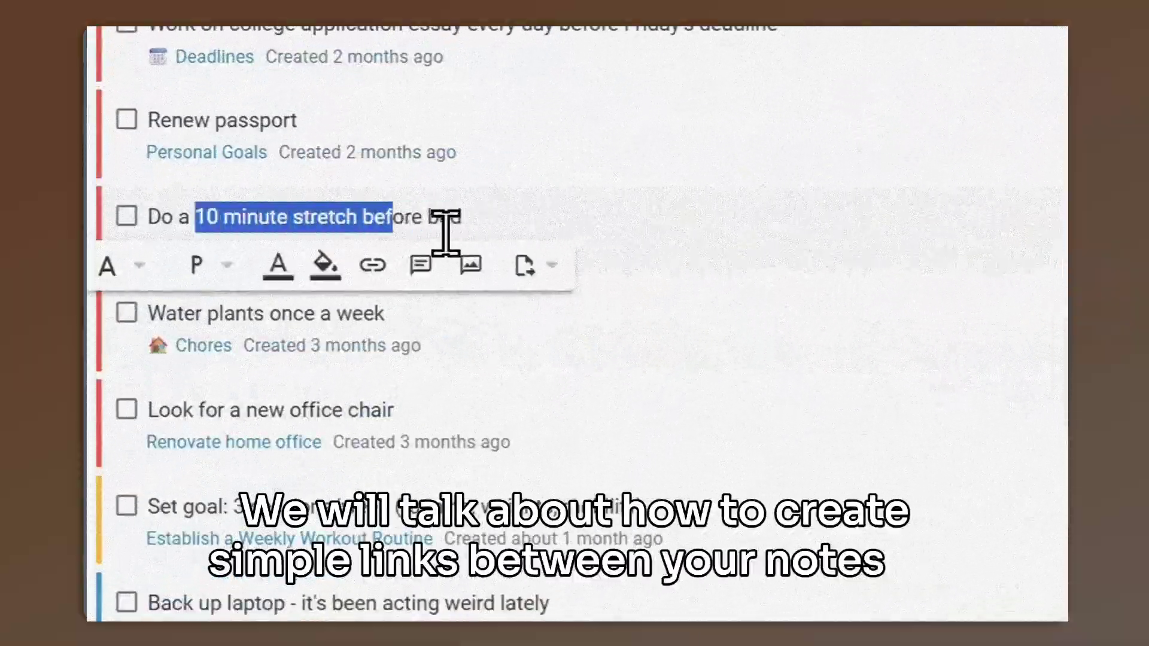
{"action": "type", "text": "@/10 minute stretch before bed"}
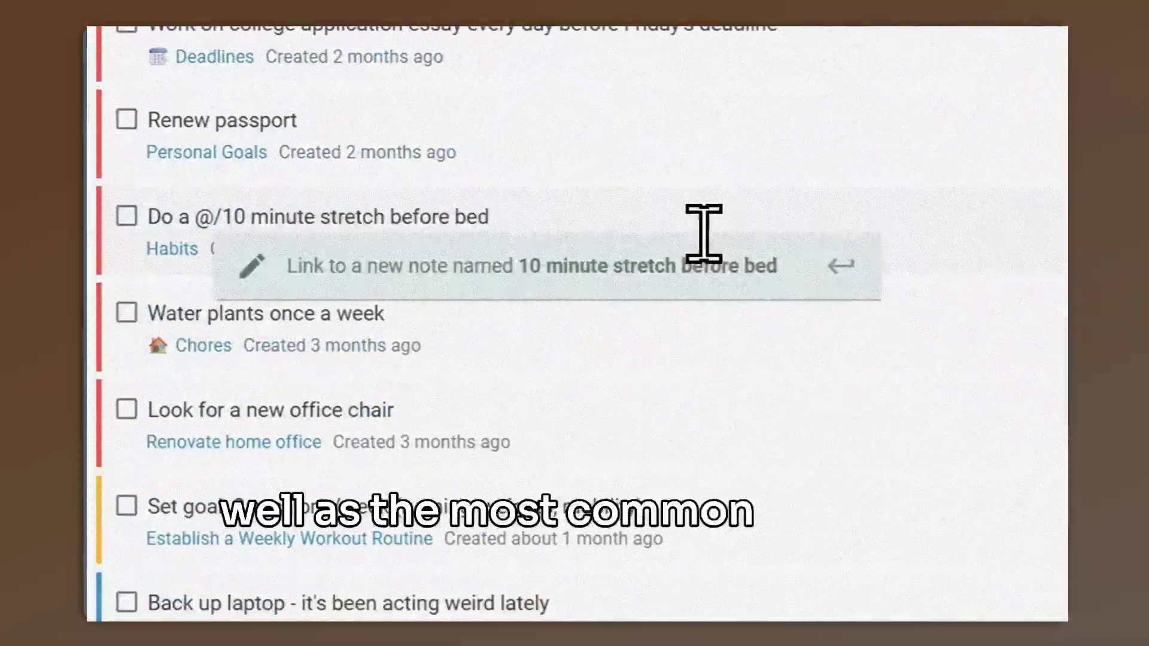
{"action": "key", "text": "Return"}
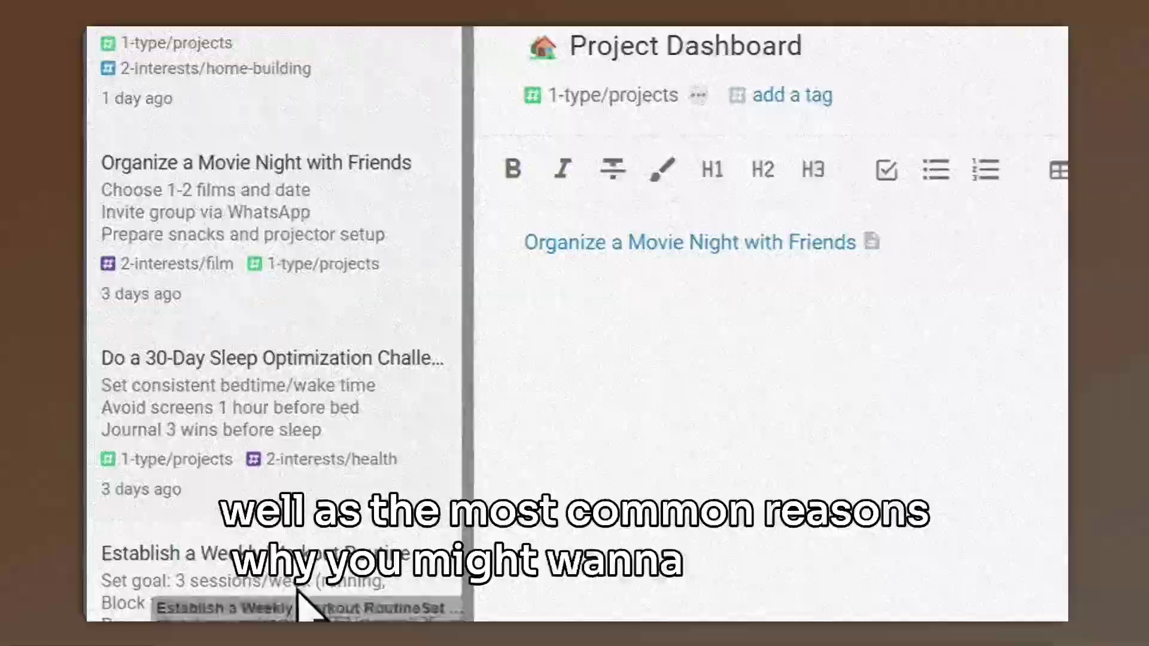
{"action": "left_click_drag", "start_coordinate": [302, 605], "coordinate": [666, 304]}
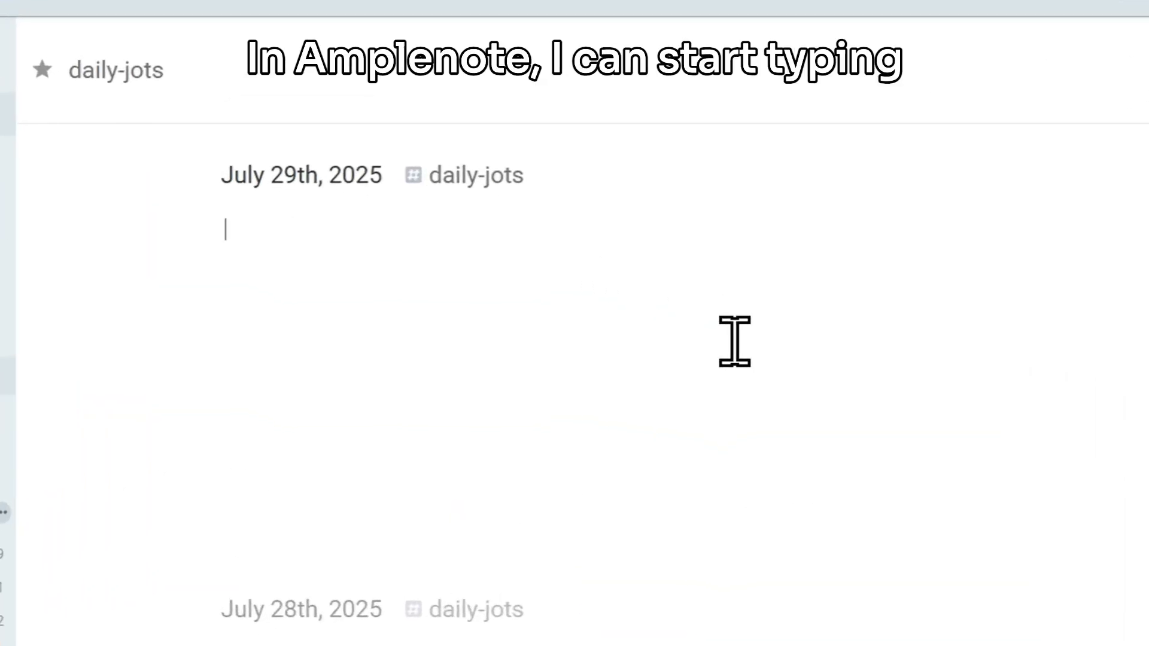
{"action": "type", "text": "@"}
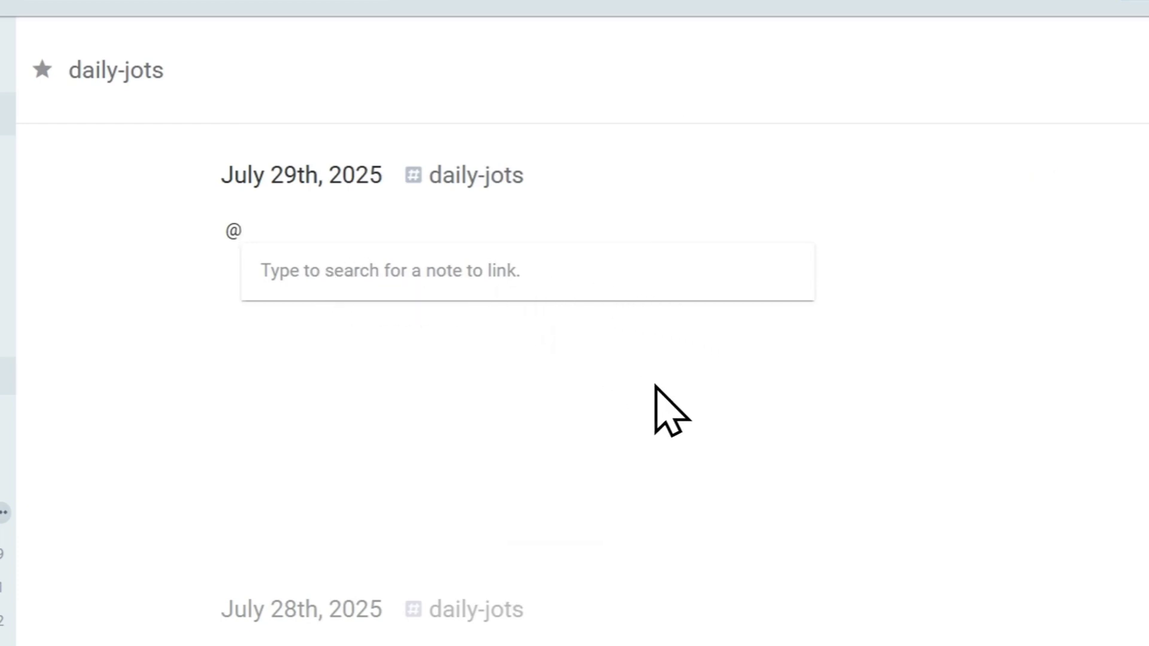
{"action": "type", "text": "R"}
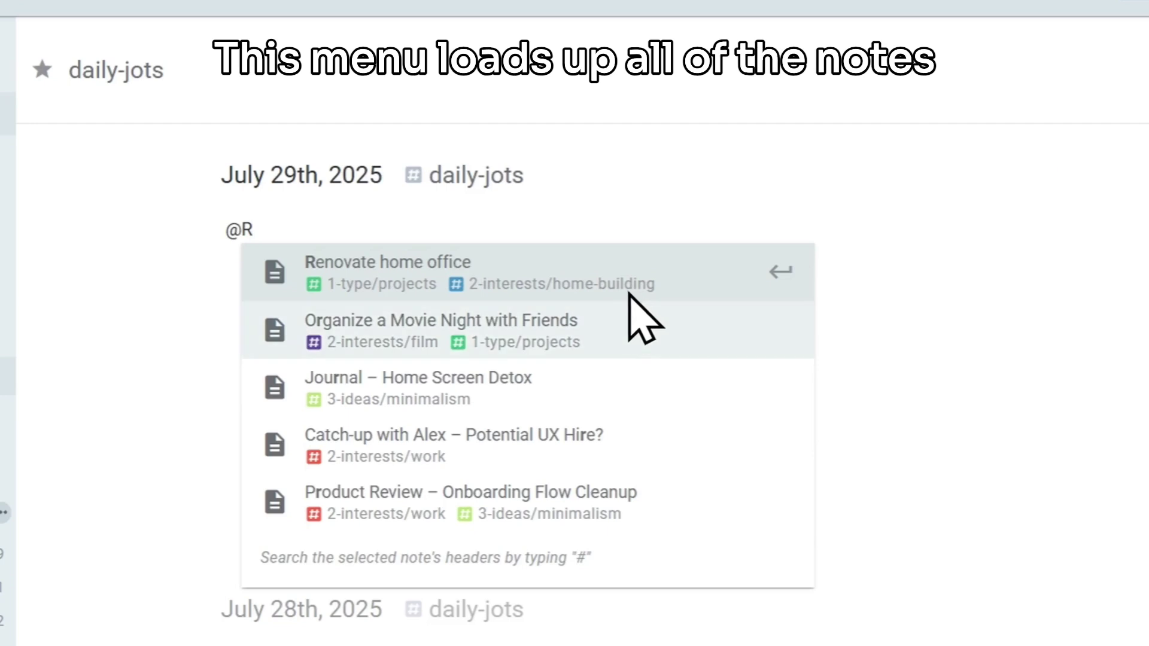
{"action": "type", "text": "e"}
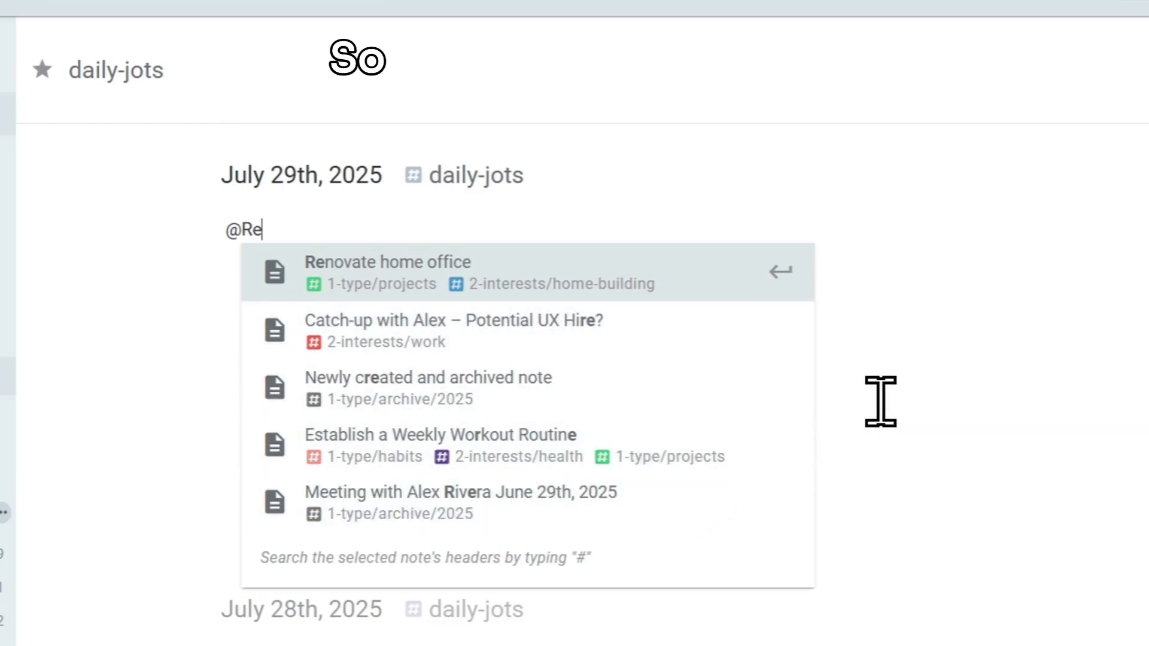
{"action": "type", "text": "novate"}
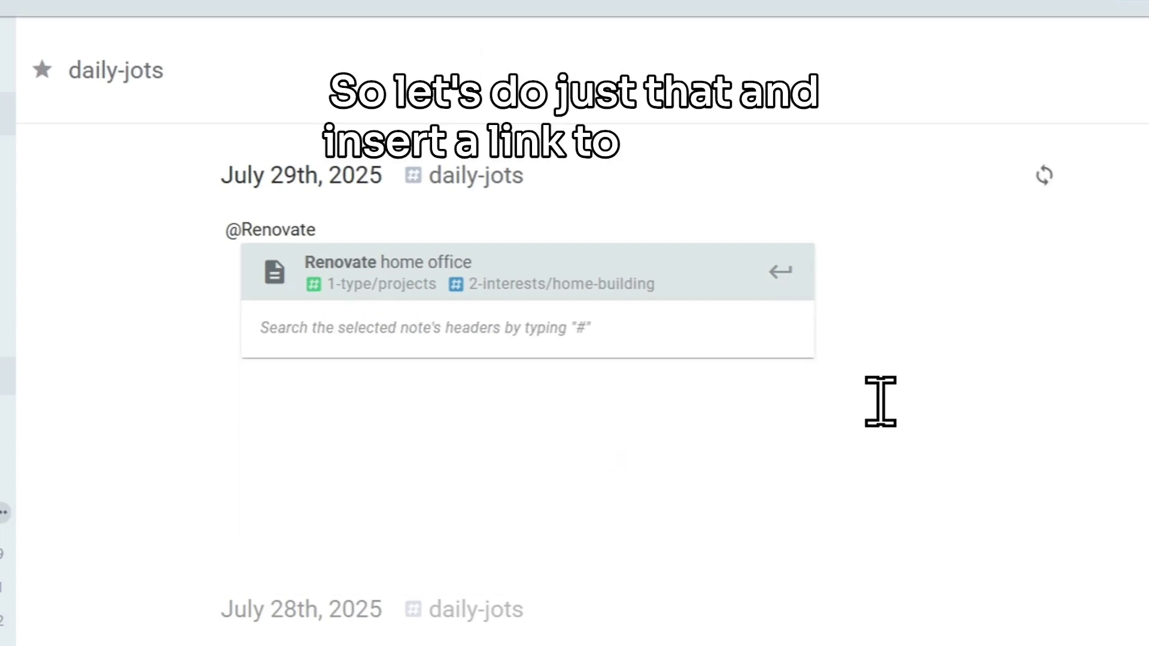
{"action": "key", "text": "Return"}
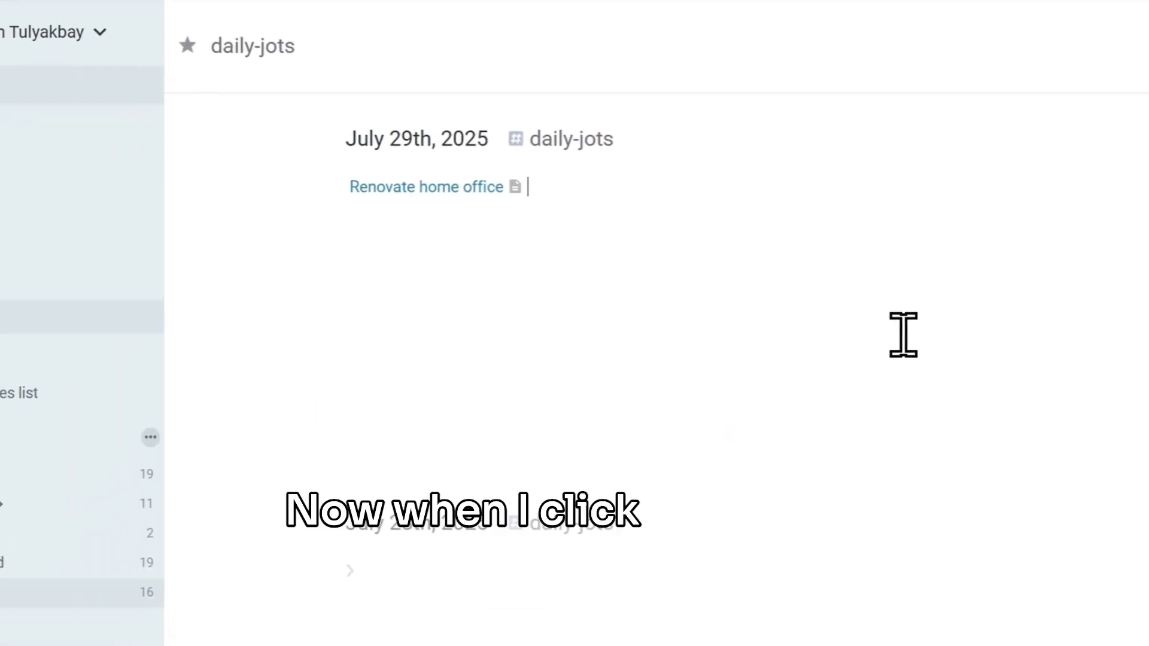
Preview the Renovate home office link from the jot, then open that note in full.
{"action": "left_click", "coordinate": [462, 187]}
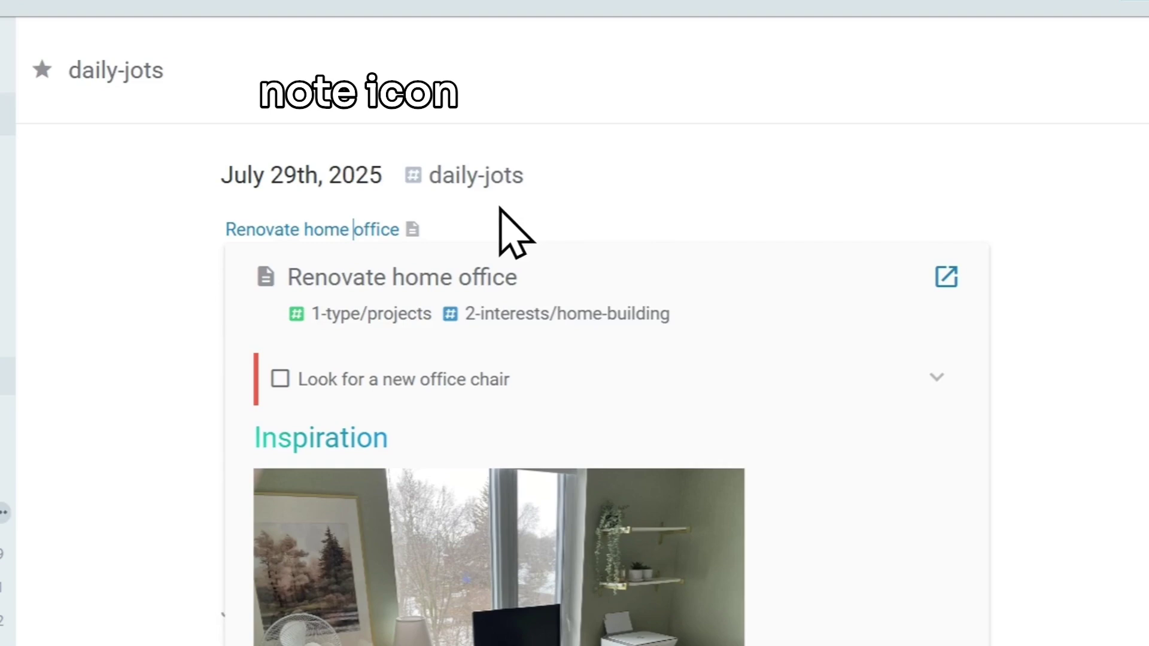
{"action": "key", "text": "ctrl+space"}
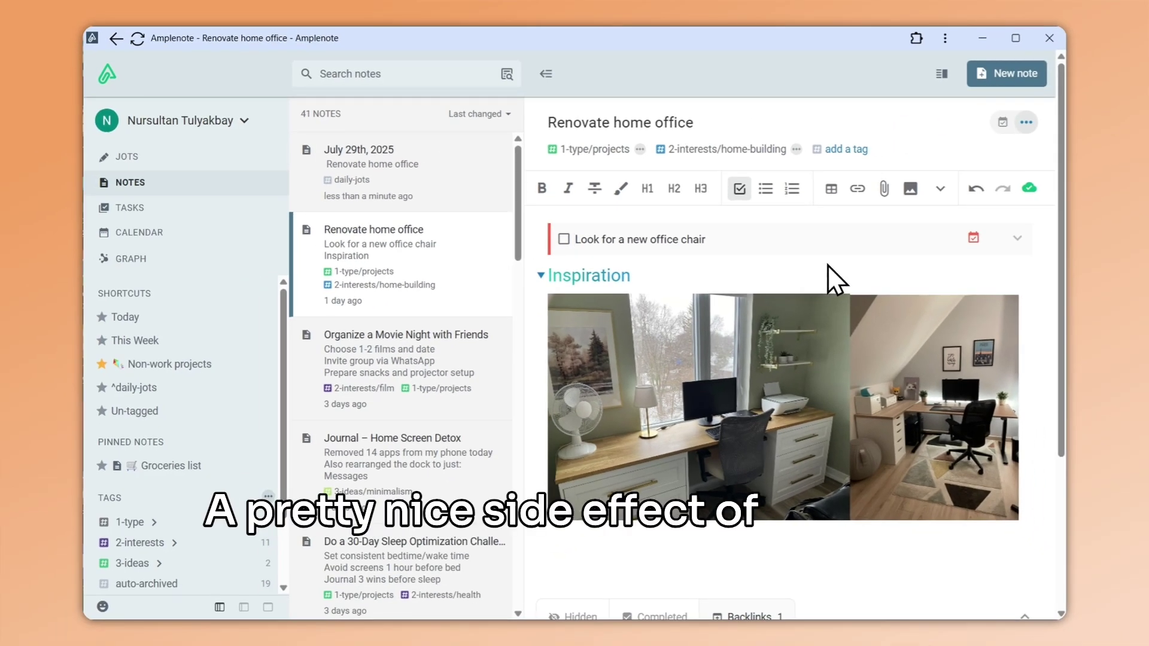
Scroll to the bottom of the Renovate home office note to see its July 29th backlink.
{"action": "scroll", "coordinate": [827, 265], "scroll_direction": "down", "scroll_amount": 3}
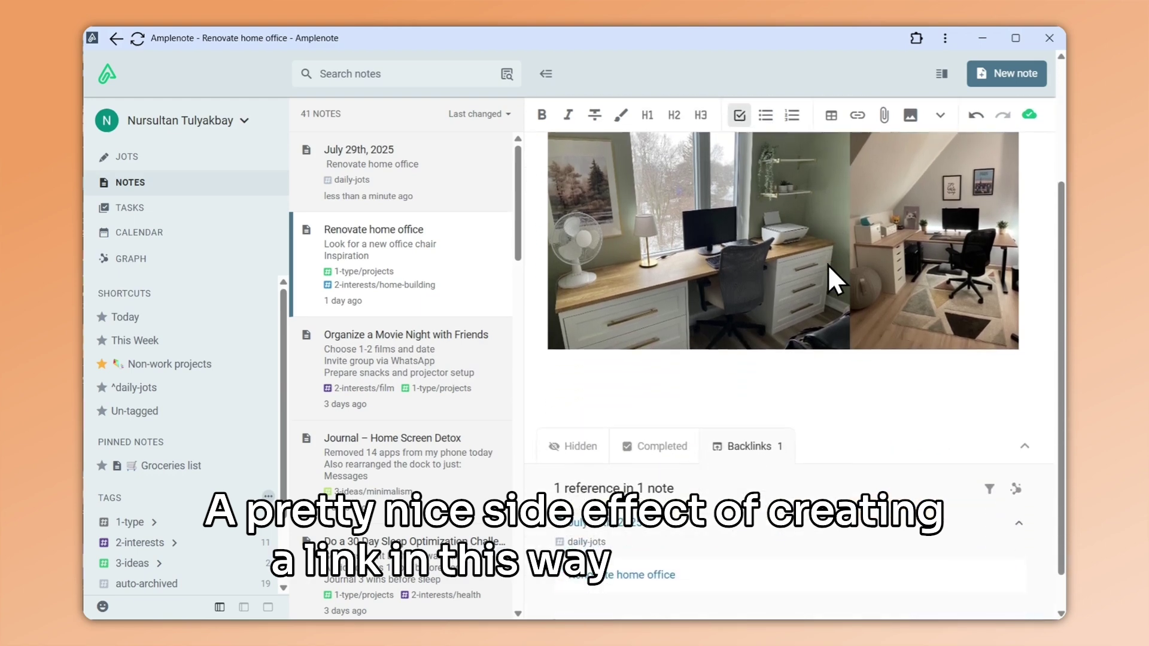
{"action": "scroll", "coordinate": [828, 264], "scroll_direction": "down", "scroll_amount": 1}
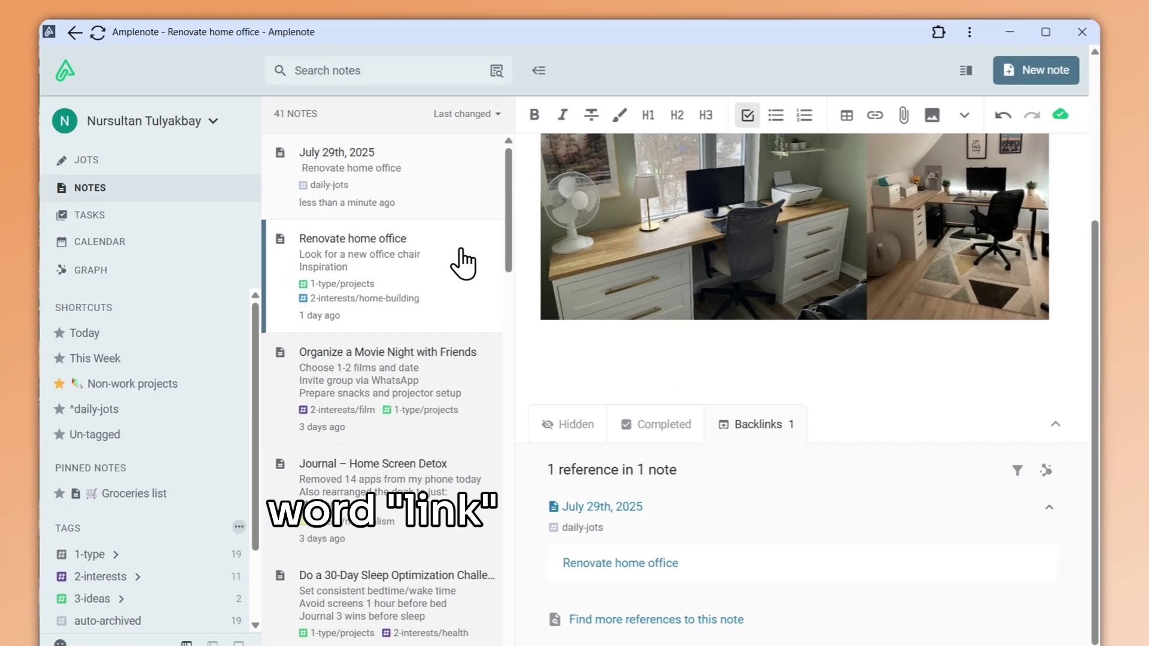
{"action": "left_click", "coordinate": [448, 186]}
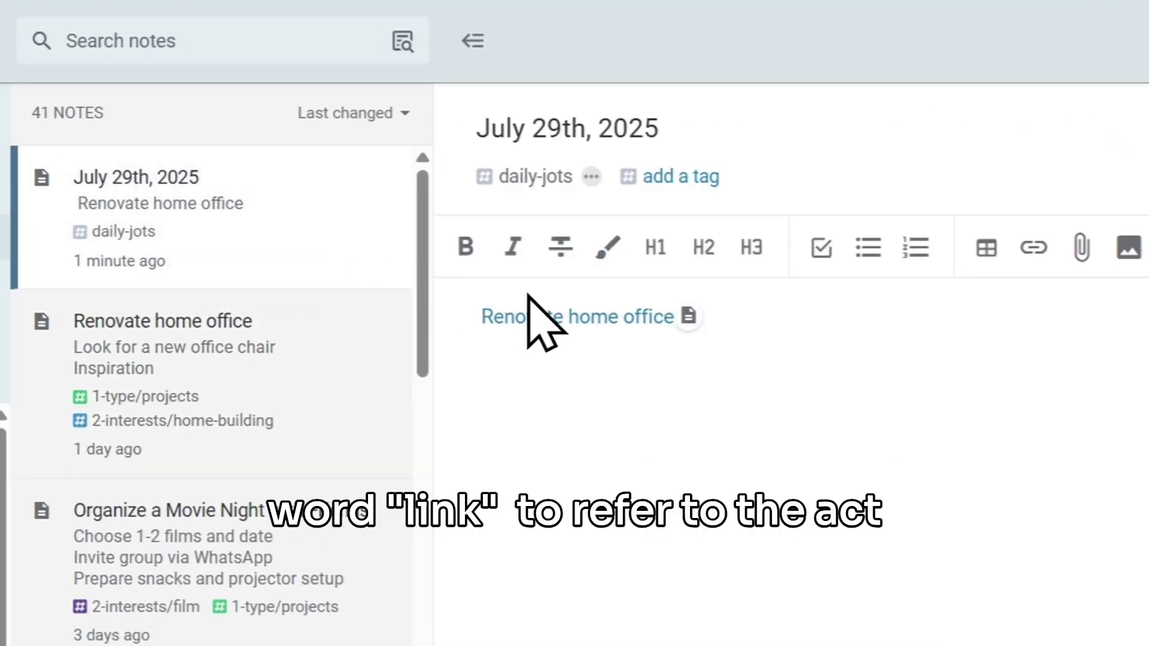
{"action": "left_click", "coordinate": [758, 339]}
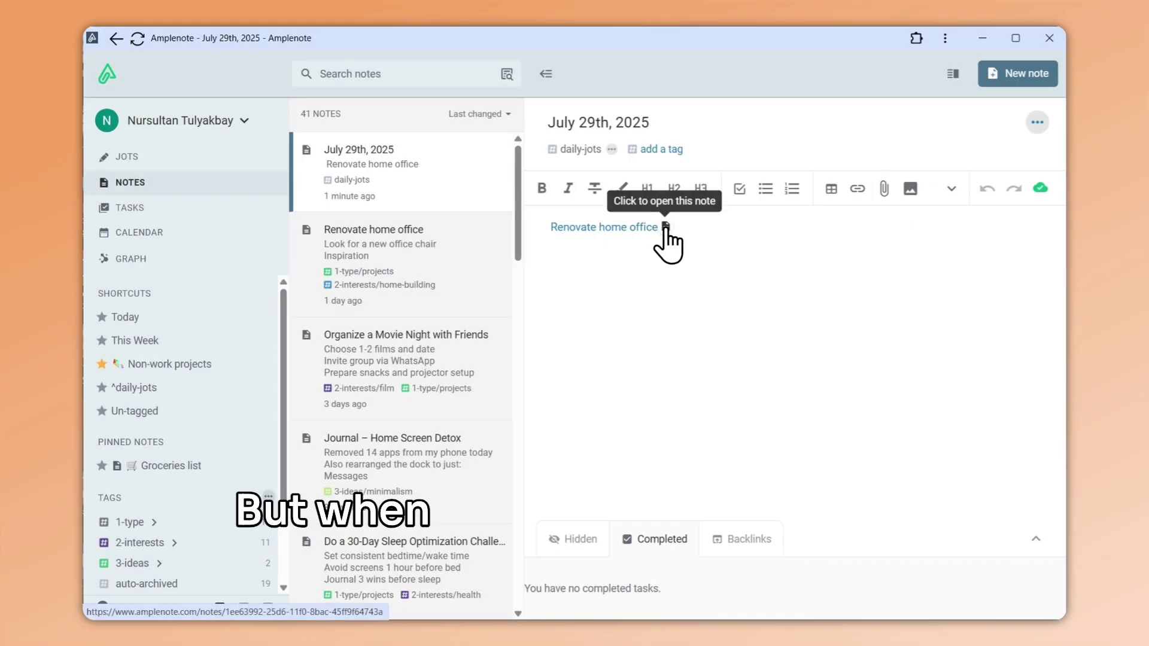
{"action": "left_click", "coordinate": [682, 316]}
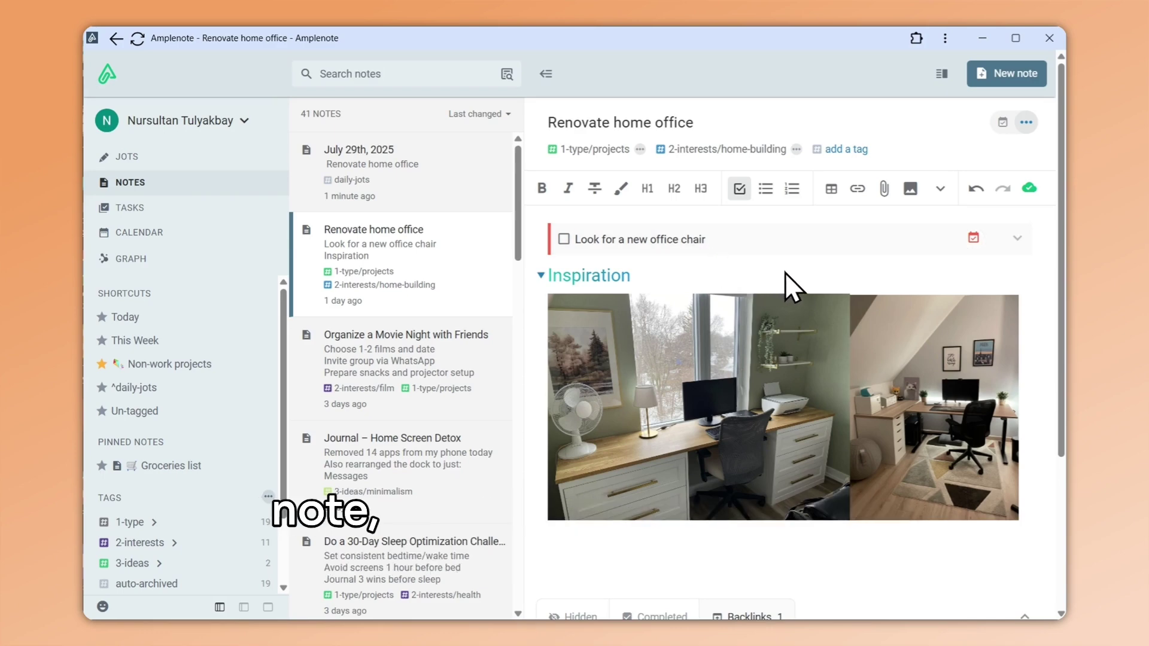
{"action": "scroll", "coordinate": [795, 277], "scroll_direction": "down", "scroll_amount": 3}
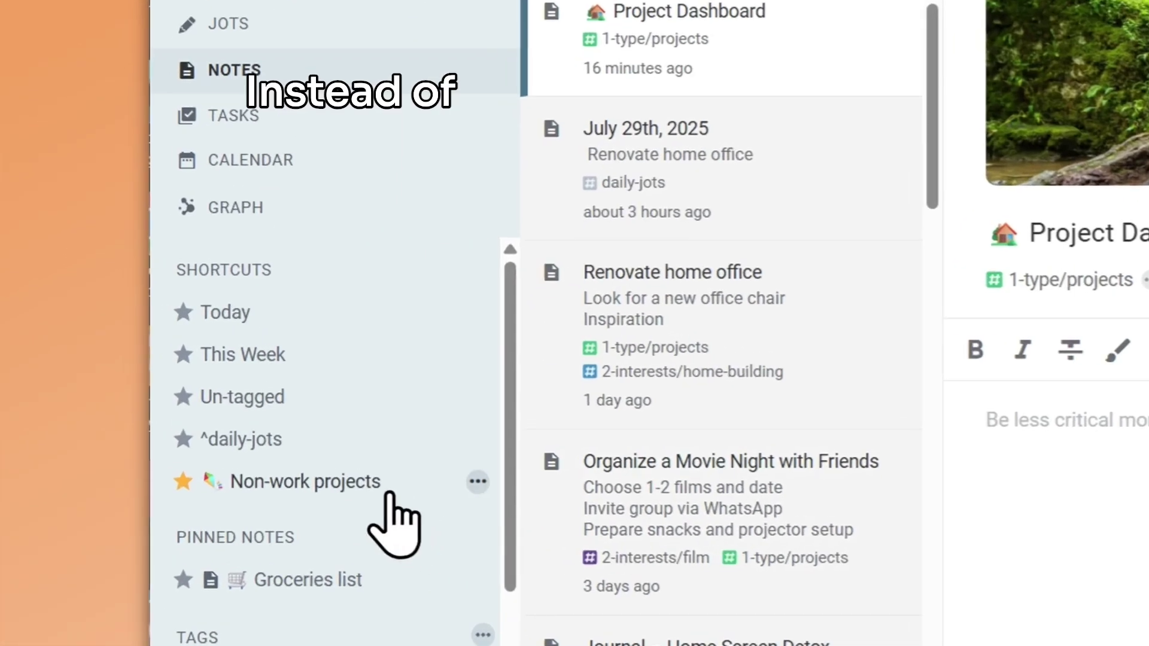
{"action": "left_click", "coordinate": [362, 486]}
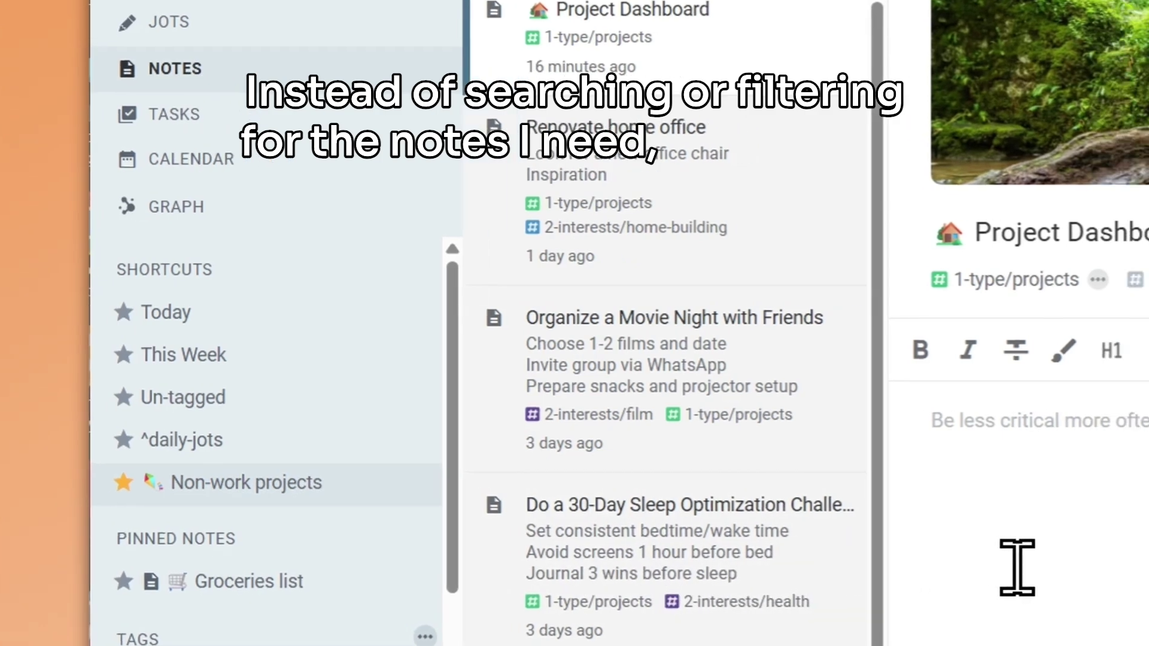
{"action": "left_click", "coordinate": [1049, 566]}
{"action": "type", "text": "@"}
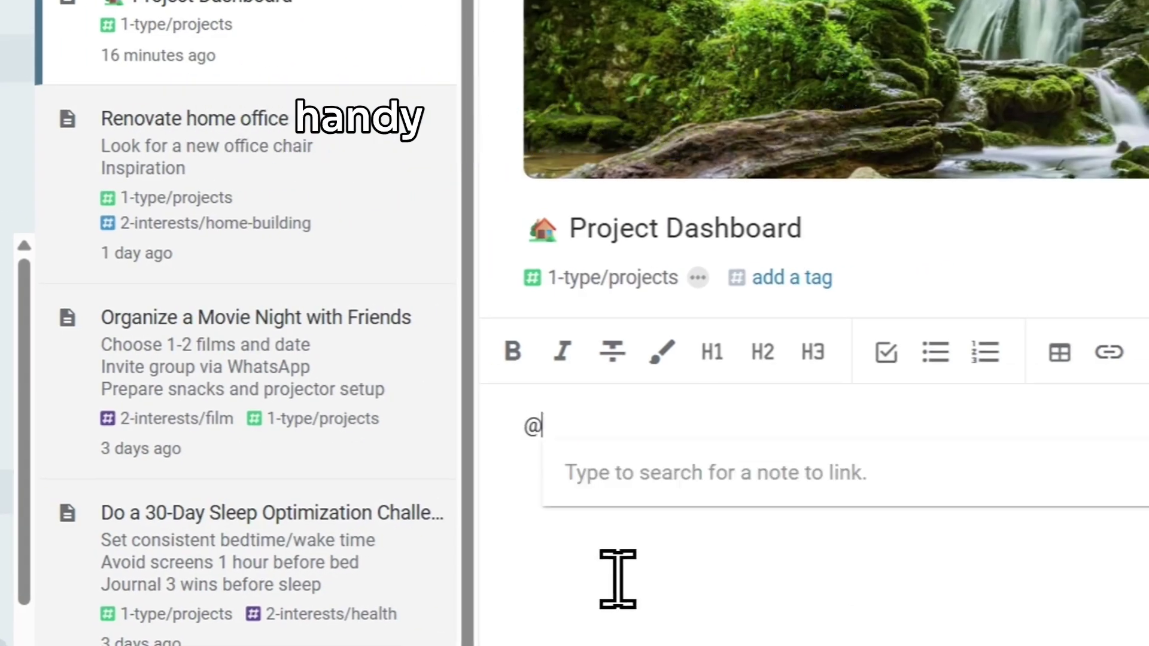
{"action": "type", "text": "Orga"}
{"action": "key", "text": "Return"}
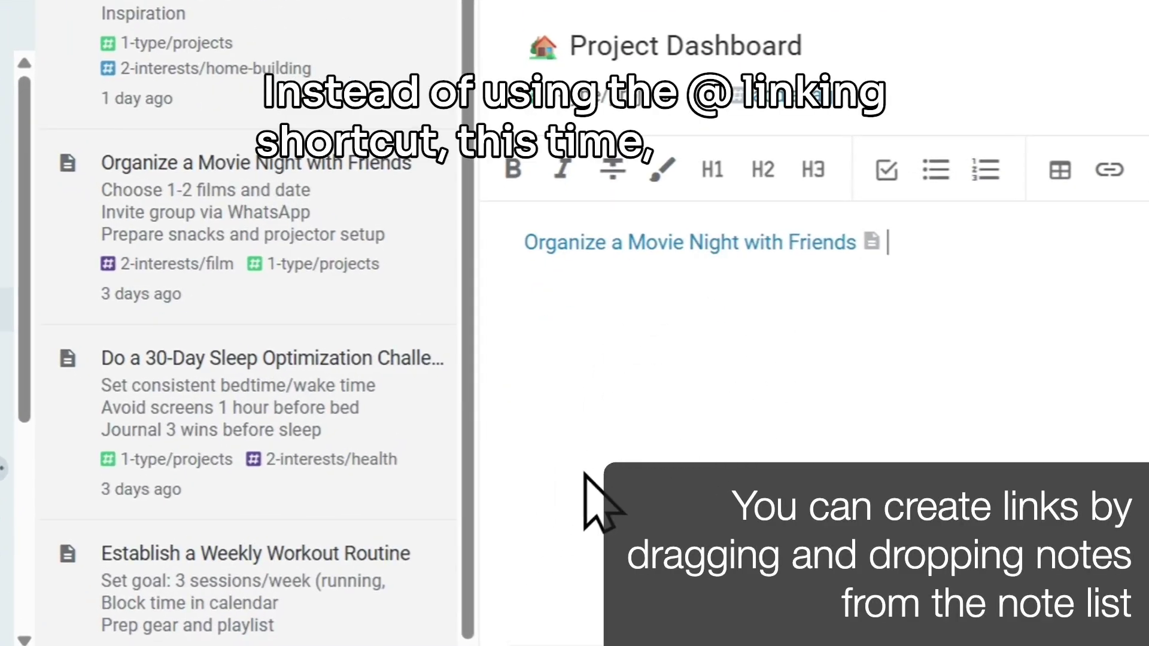
Drag the Weekly Workout, 30-Day Sleep Optimization and Renovate home office notes into the dashboard as links.
{"action": "left_click_drag", "start_coordinate": [264, 615], "coordinate": [679, 328]}
{"action": "left_click_drag", "start_coordinate": [469, 418], "coordinate": [585, 379]}
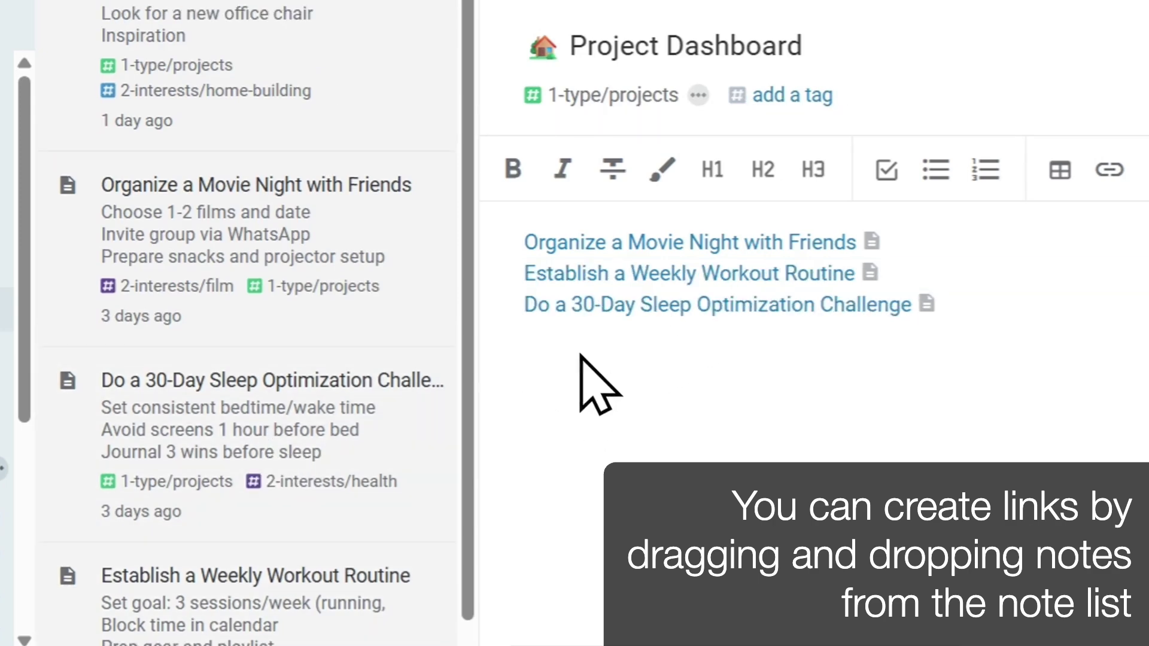
{"action": "left_click_drag", "start_coordinate": [180, 10], "coordinate": [640, 434]}
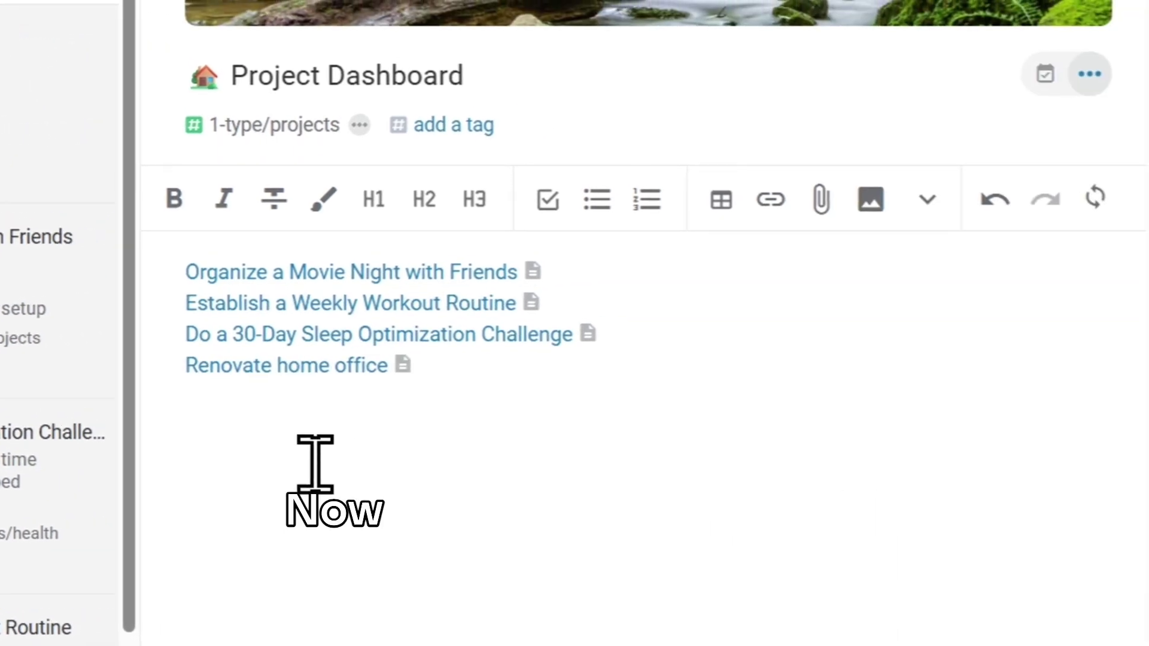
Make the four links a bulleted list with the Sleep Optimization Challenge bullet moved to the top.
{"action": "left_click_drag", "start_coordinate": [518, 243], "coordinate": [846, 371]}
{"action": "left_click", "coordinate": [918, 158]}
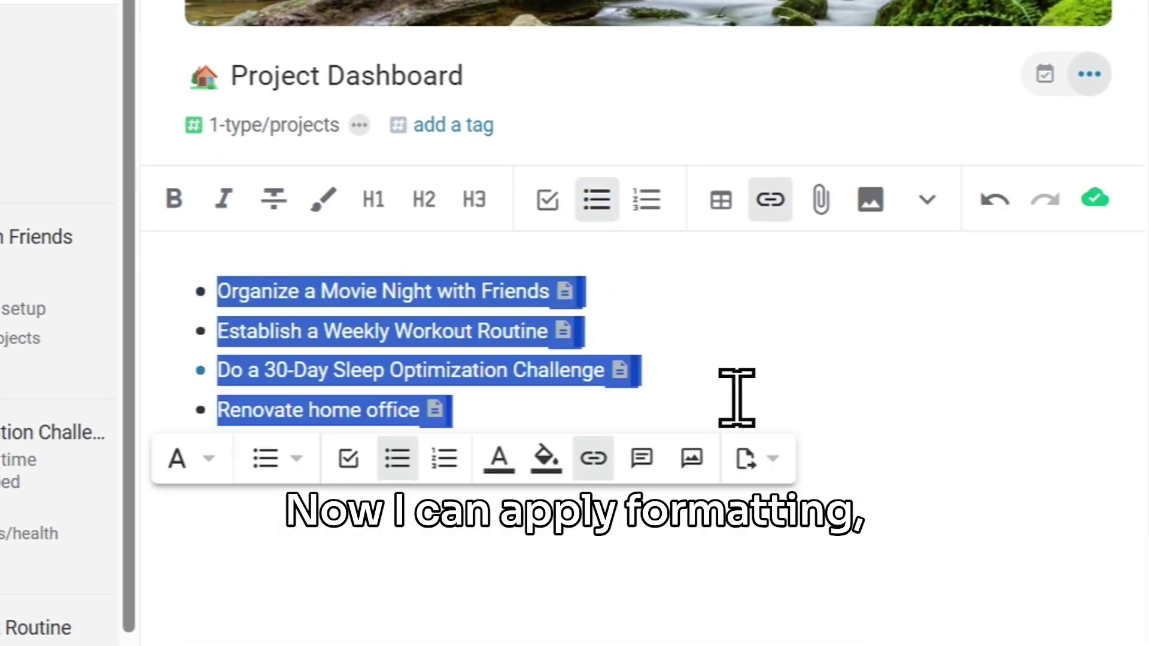
{"action": "left_click", "coordinate": [579, 413]}
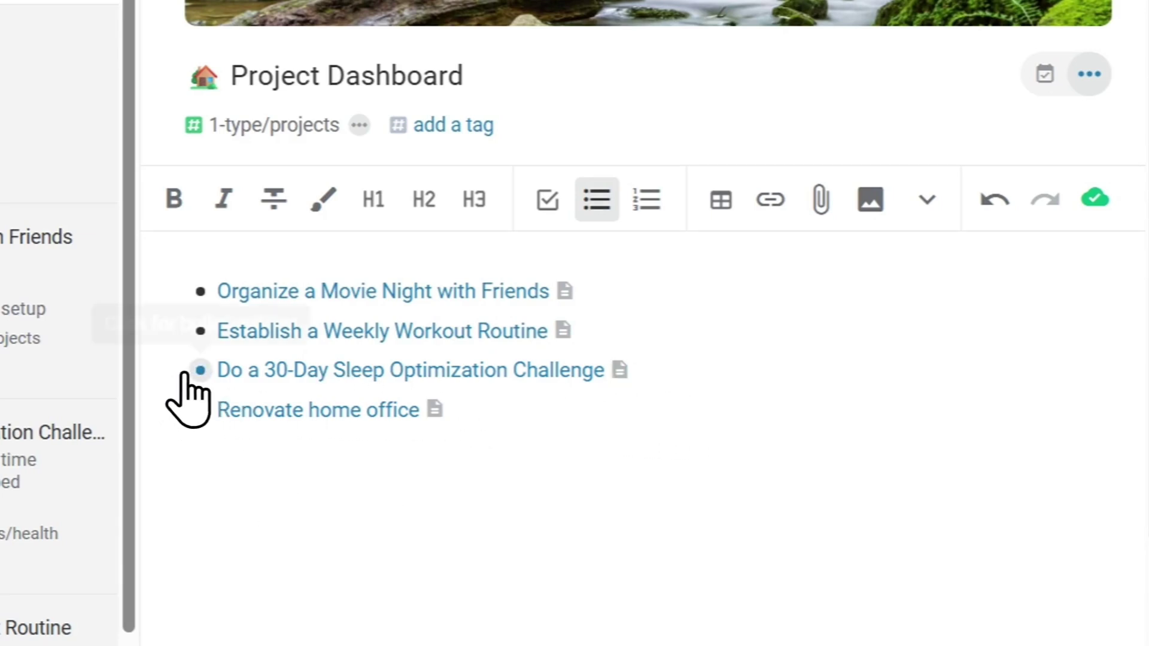
{"action": "left_click_drag", "start_coordinate": [185, 374], "coordinate": [189, 281]}
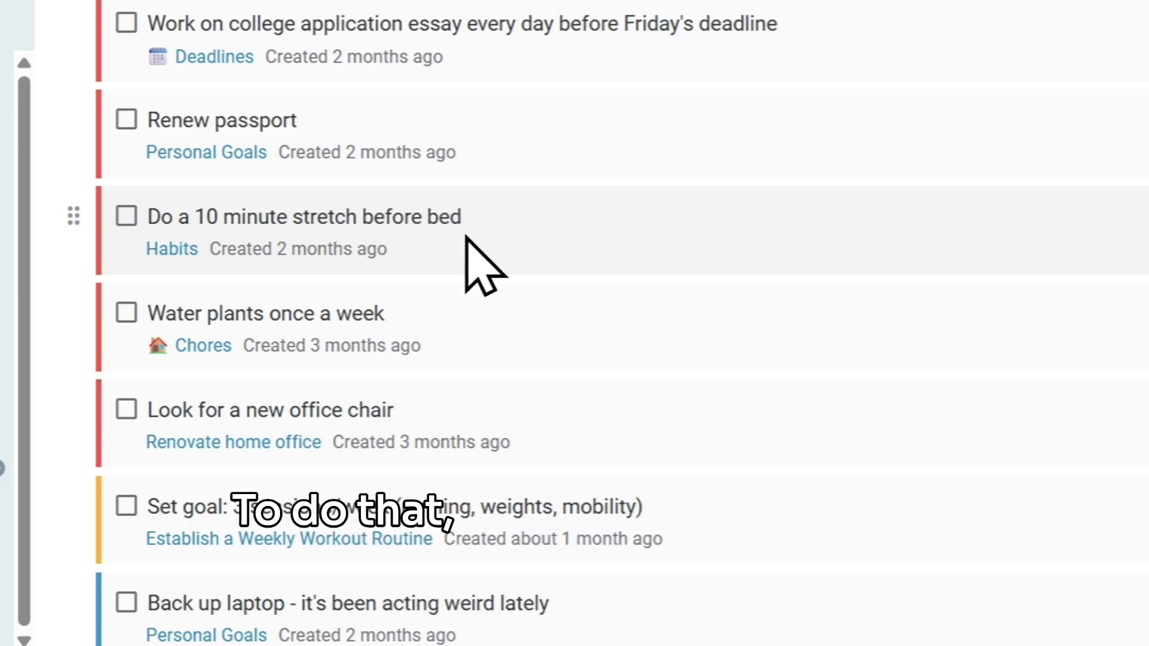
Select '10 minute stretch before bed' in the Habits task and link it to a new note of that name.
{"action": "left_click_drag", "start_coordinate": [231, 236], "coordinate": [506, 233]}
{"action": "type", "text": "@/"}
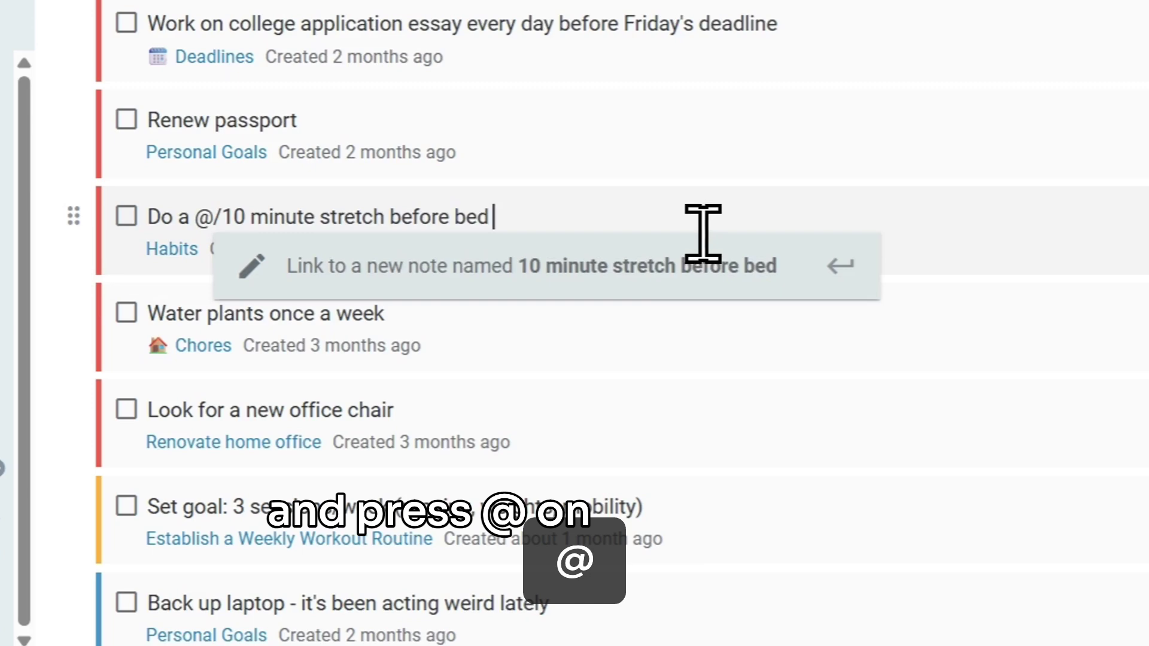
{"action": "key", "text": "Return"}
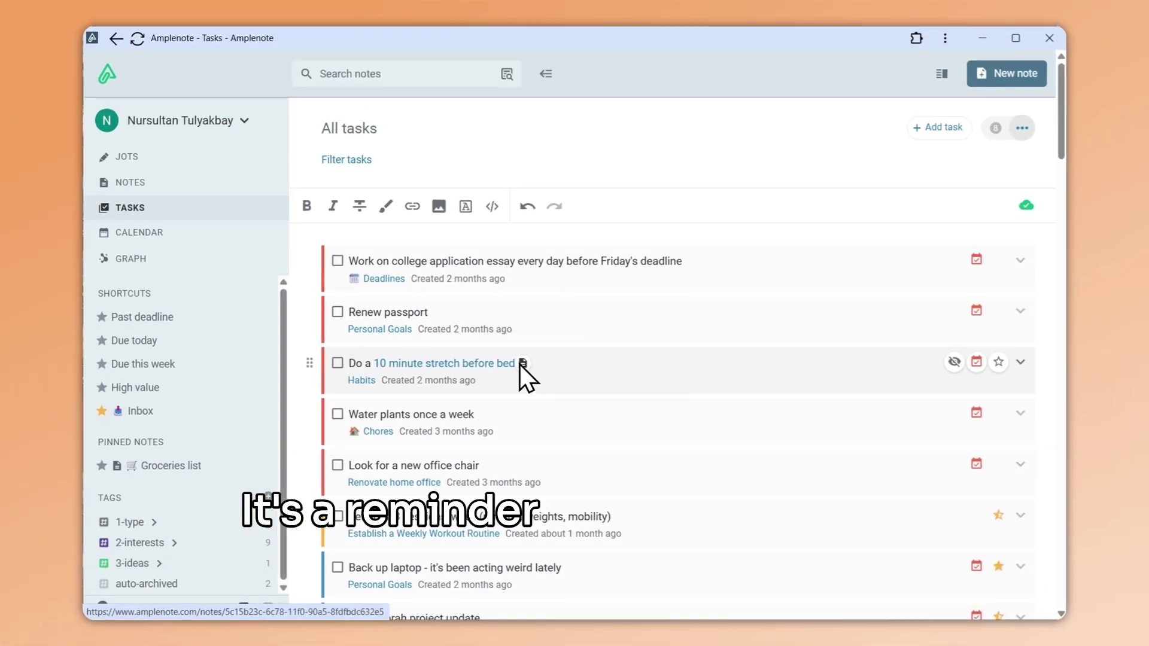
Open the stretch note and add tasks like 'Hamstrings stretch reaching for the toes, 2min/leg'.
{"action": "left_click", "coordinate": [521, 363]}
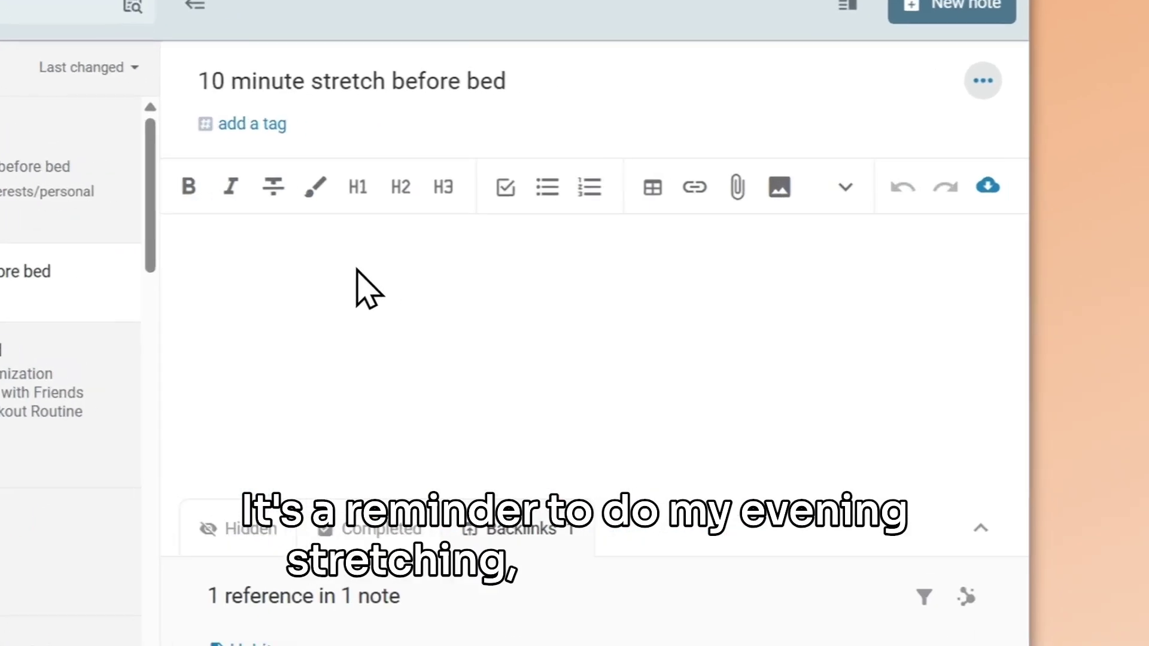
{"action": "left_click", "coordinate": [645, 239]}
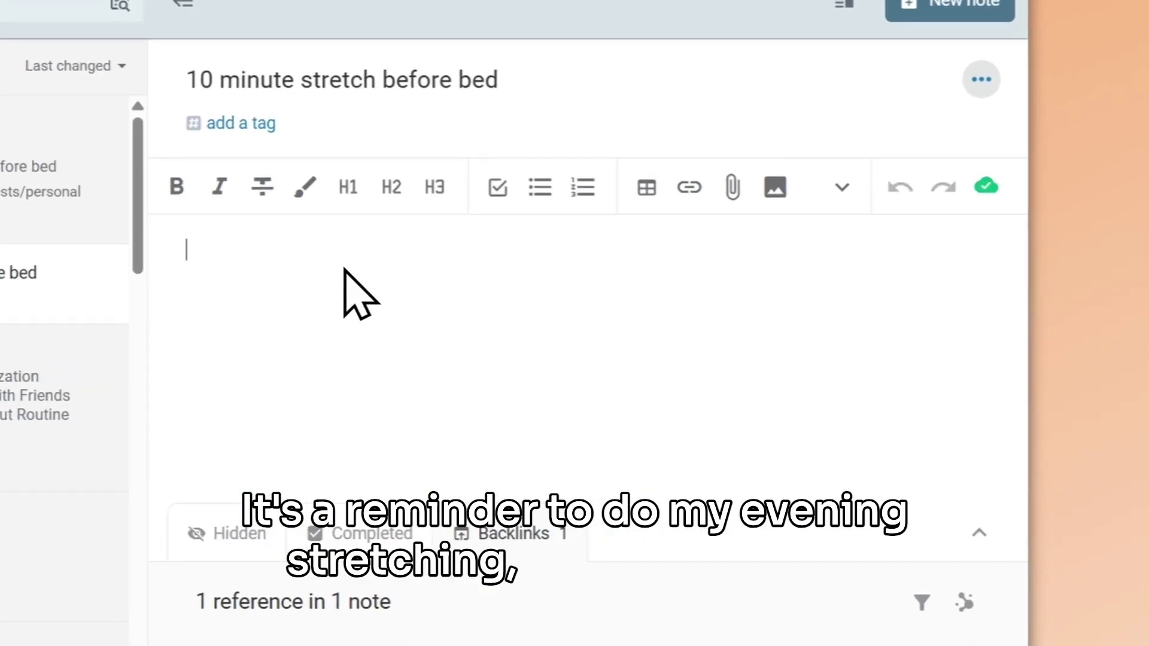
{"action": "key", "text": "ctrl+shift+9"}
{"action": "type", "text": "Hamstrings stretch reaching for the "}
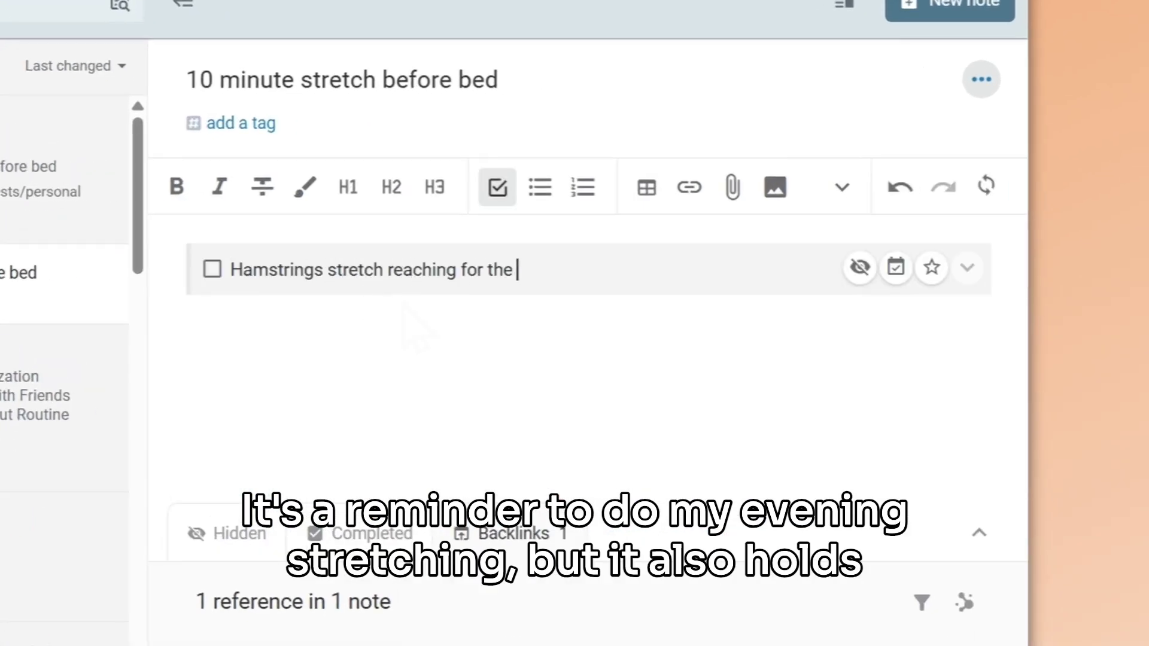
{"action": "type", "text": "toes, 2min/leg"}
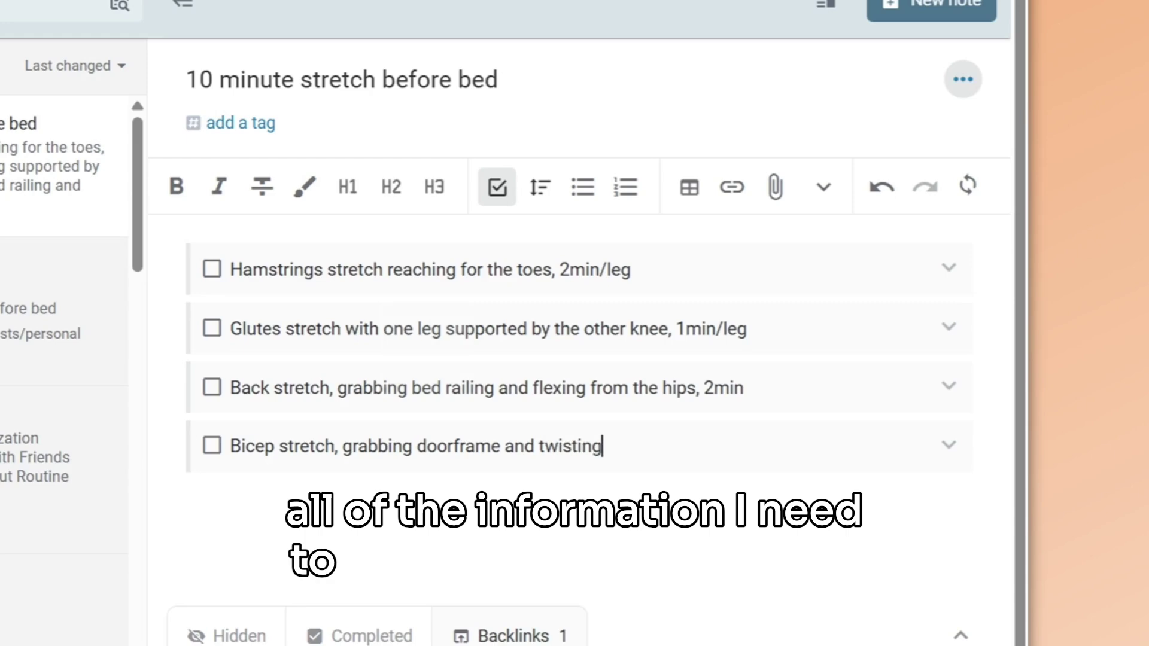
{"action": "type", "text": "body, 1min/arm"}
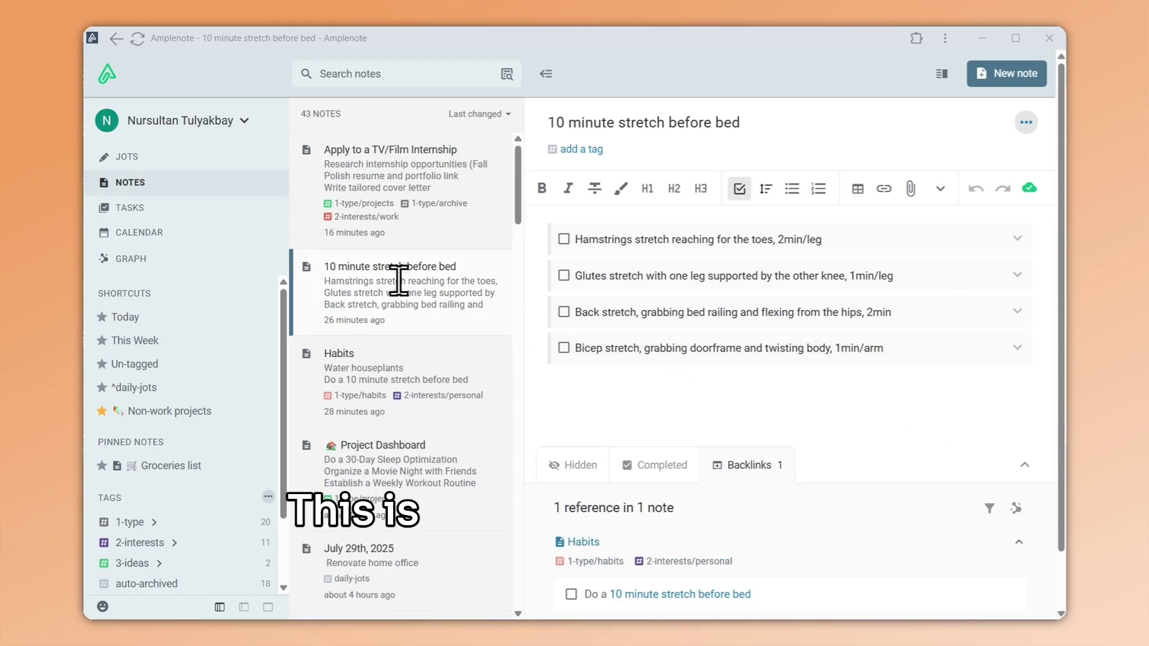
In All tasks, link 'Write tailored cover letter' to a new 'Internship cover letter' note and open it.
{"action": "left_click", "coordinate": [225, 209]}
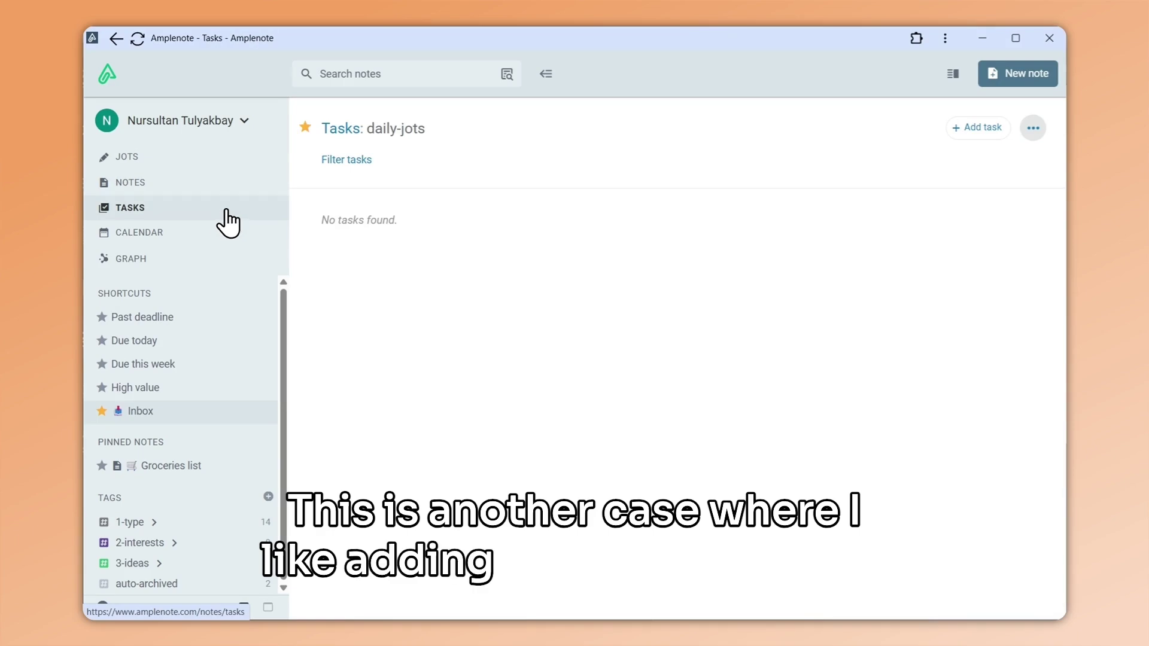
{"action": "left_click", "coordinate": [224, 214]}
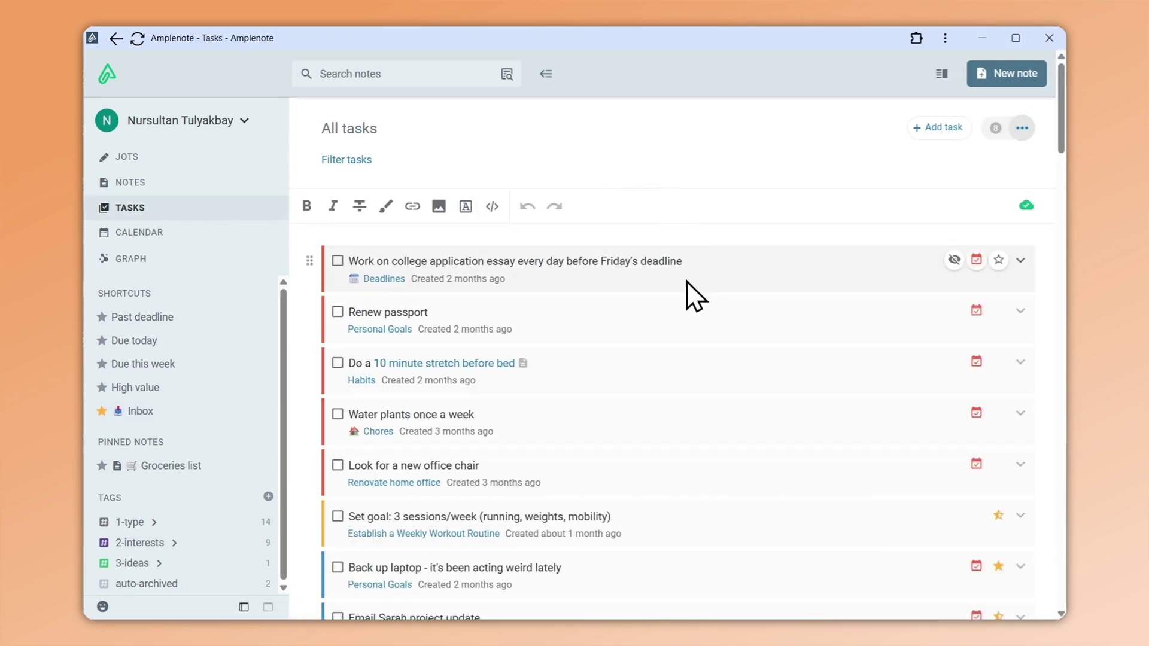
{"action": "scroll", "coordinate": [687, 323], "scroll_direction": "down", "scroll_amount": 5}
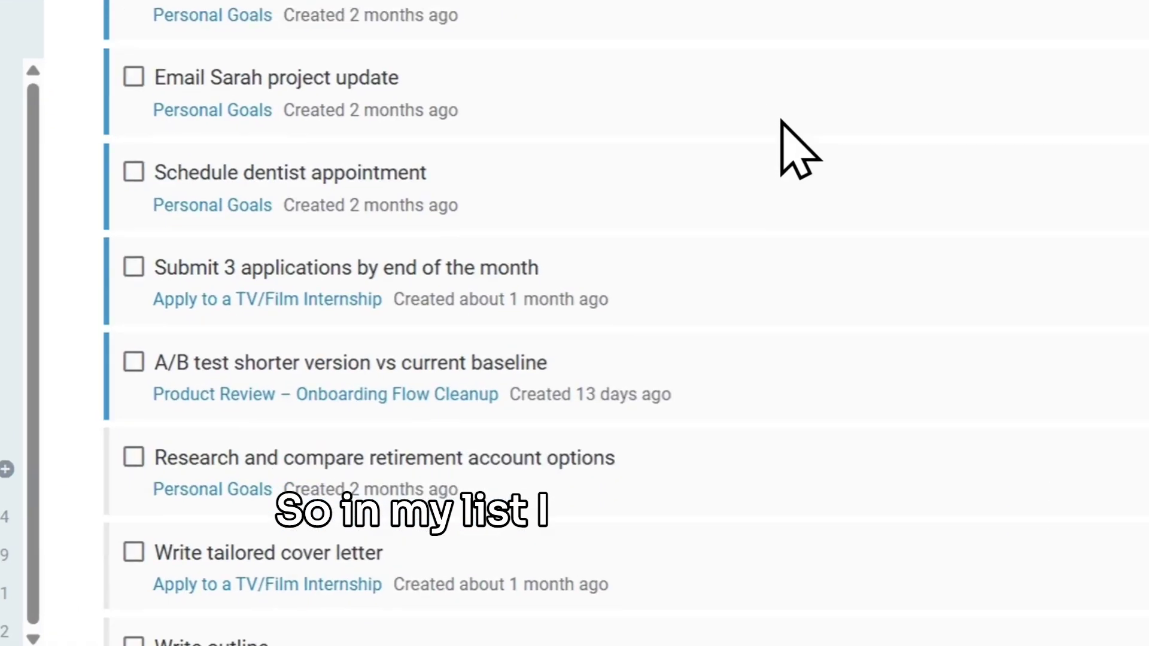
{"action": "scroll", "coordinate": [780, 120], "scroll_direction": "down", "scroll_amount": 3}
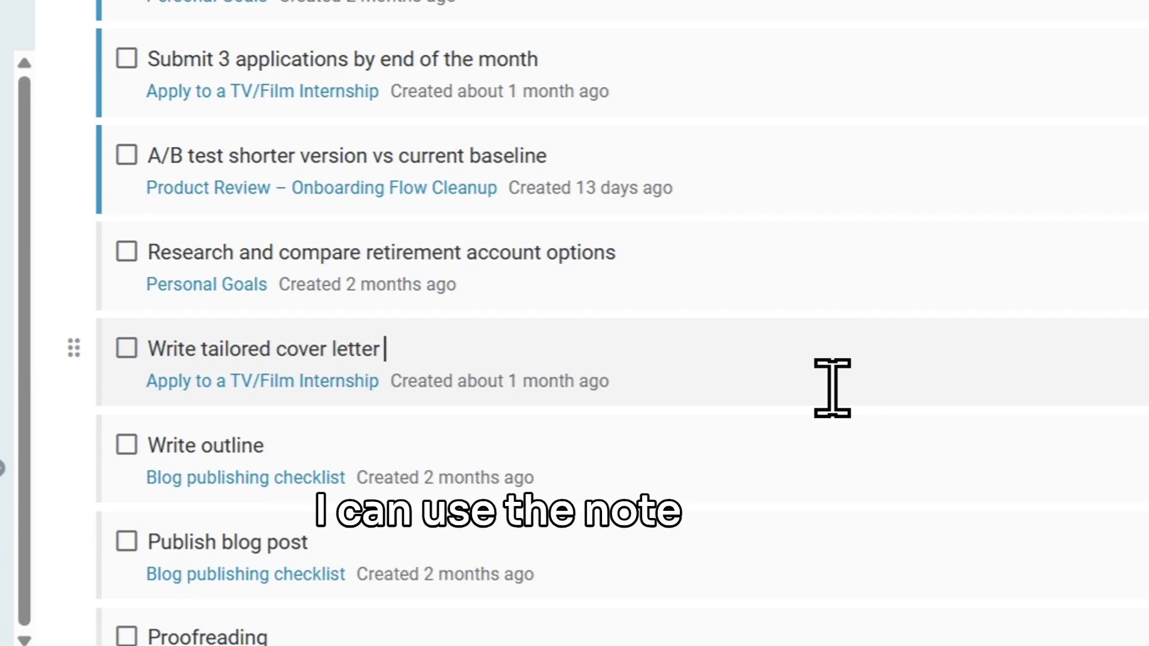
{"action": "type", "text": "@In"}
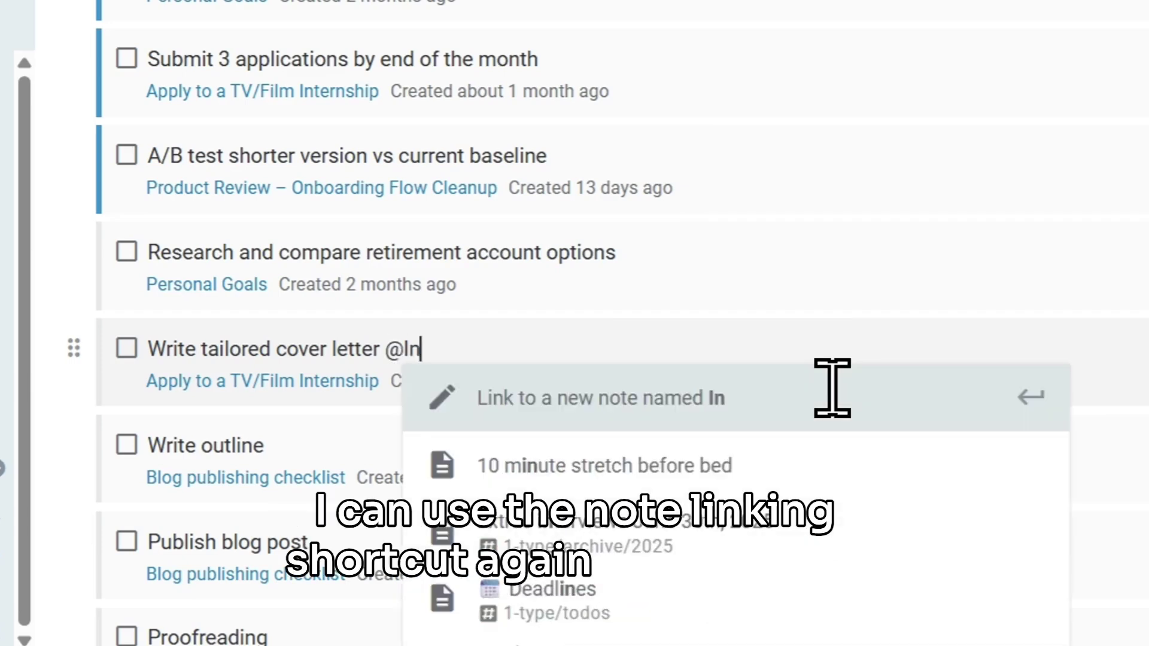
{"action": "type", "text": "ternship"}
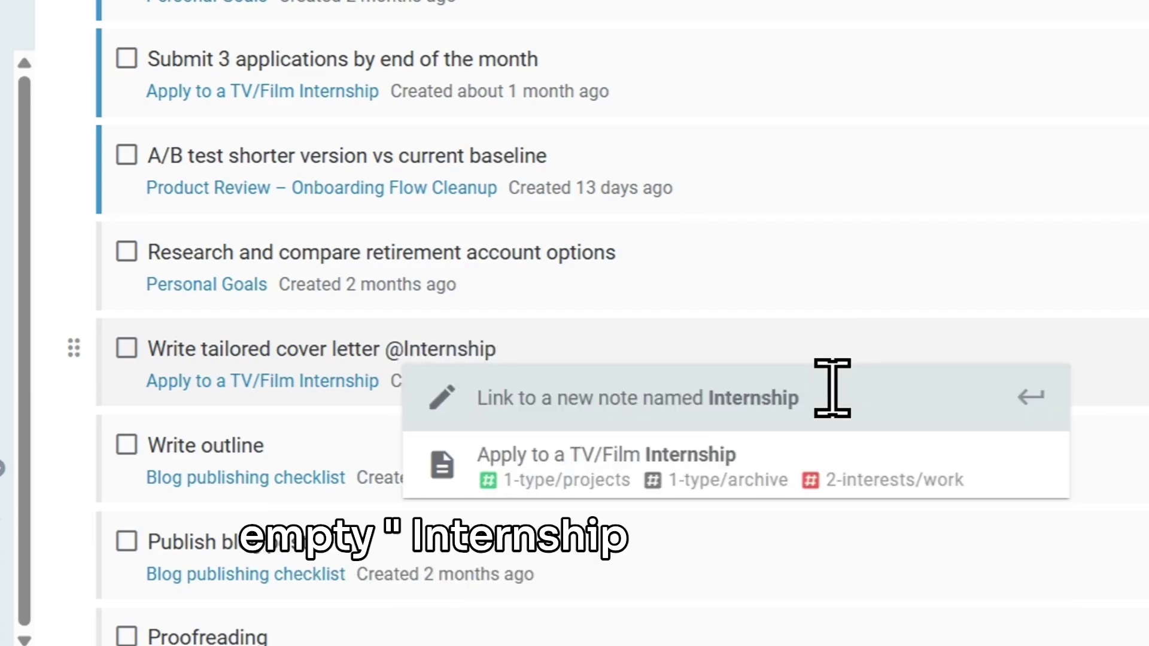
{"action": "type", "text": " cover lett"}
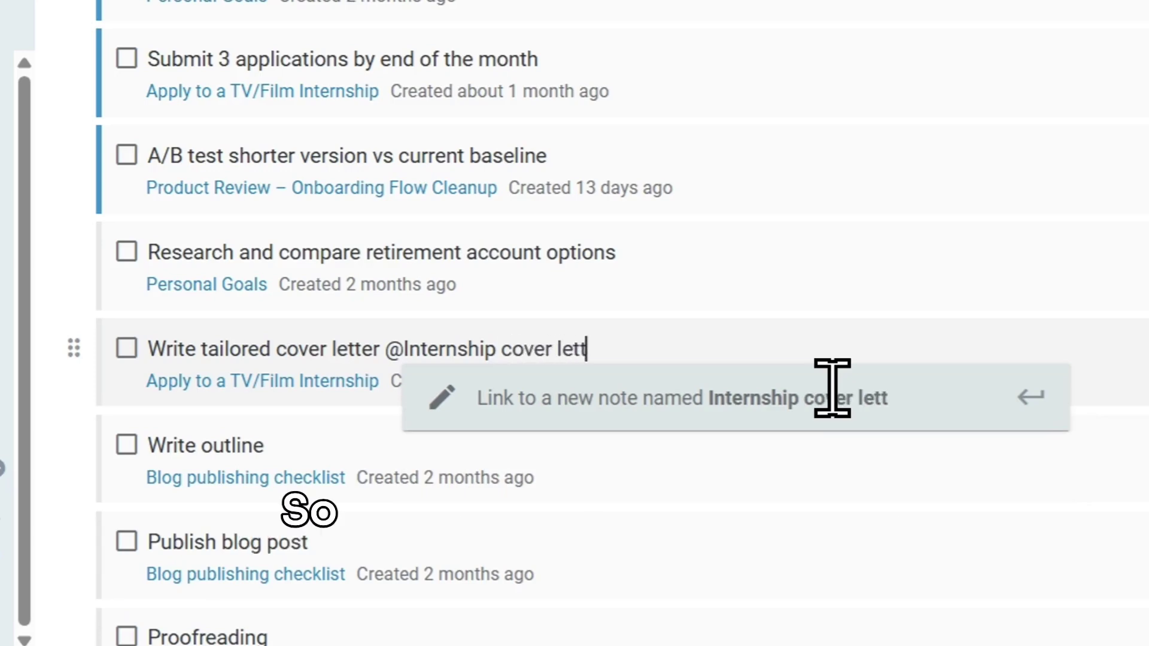
{"action": "type", "text": "er"}
{"action": "key", "text": "Return"}
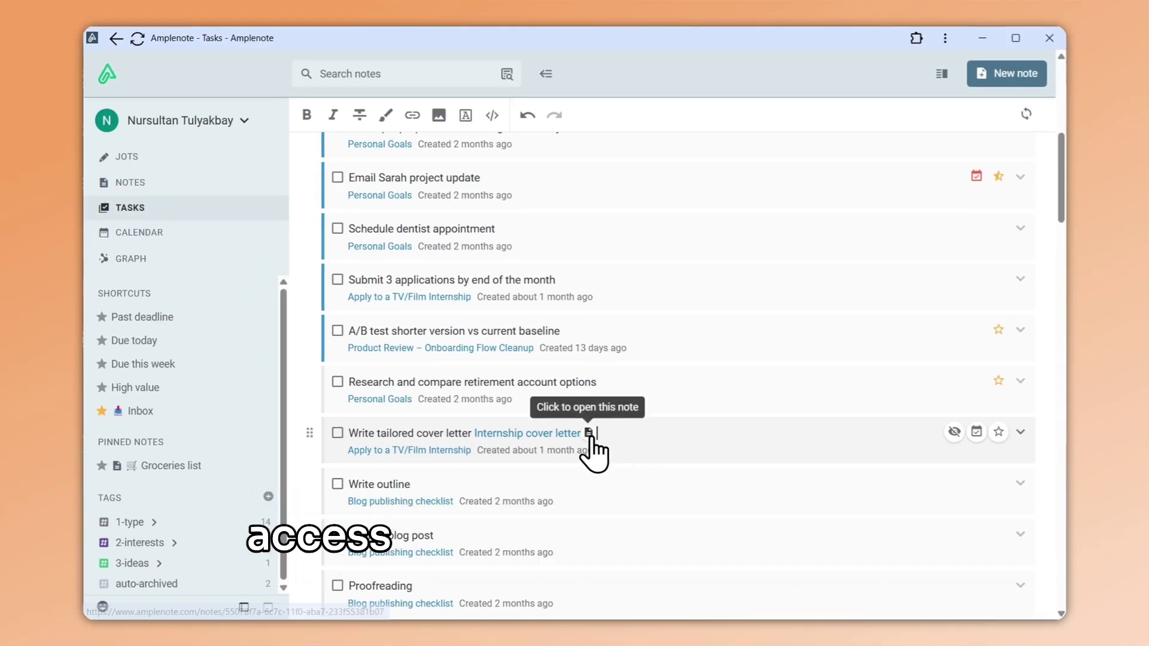
{"action": "left_click", "coordinate": [588, 433]}
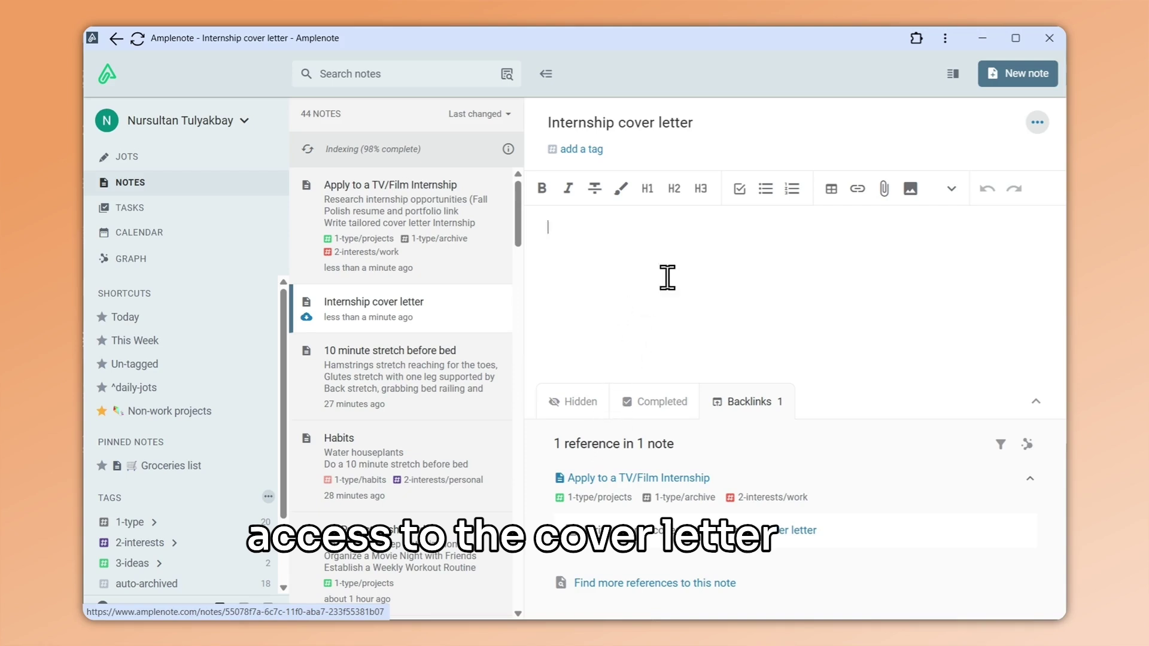
Type a greeting plus paragraphs on the Production Intern position and Emerson College Media Arts studies.
{"action": "type", "text": "Dear Ms Chen,"}
{"action": "key", "text": "Return"}
{"action": "type", "text": "I am writing to express my enthusiastic interest in the Production Intern position at Sunrise Pictures, as advertised. As a passionate and detail-oriented individual with a strong foundation in storytelling, production, and media analysis, I am eager to contribute to your team and gain firsthand experience in the dynamic world of film and television."}
{"action": "key", "text": "Return"}
{"action": "type", "text": "Currently, I am a junior at Emerson College, majoring in Media Arts Production with a concentration in directing and screenwriting. My academic and extracurricular experiences have deepened my understanding of visual storytelling and the collaborative effort required to bring a project from script to screen. I have worked on several short films through our campus production studio, serving as both a production assistant and assistant editor, which has sharpened my ability to adapt quickly and contribute meaningfully in fast-paced environments."}
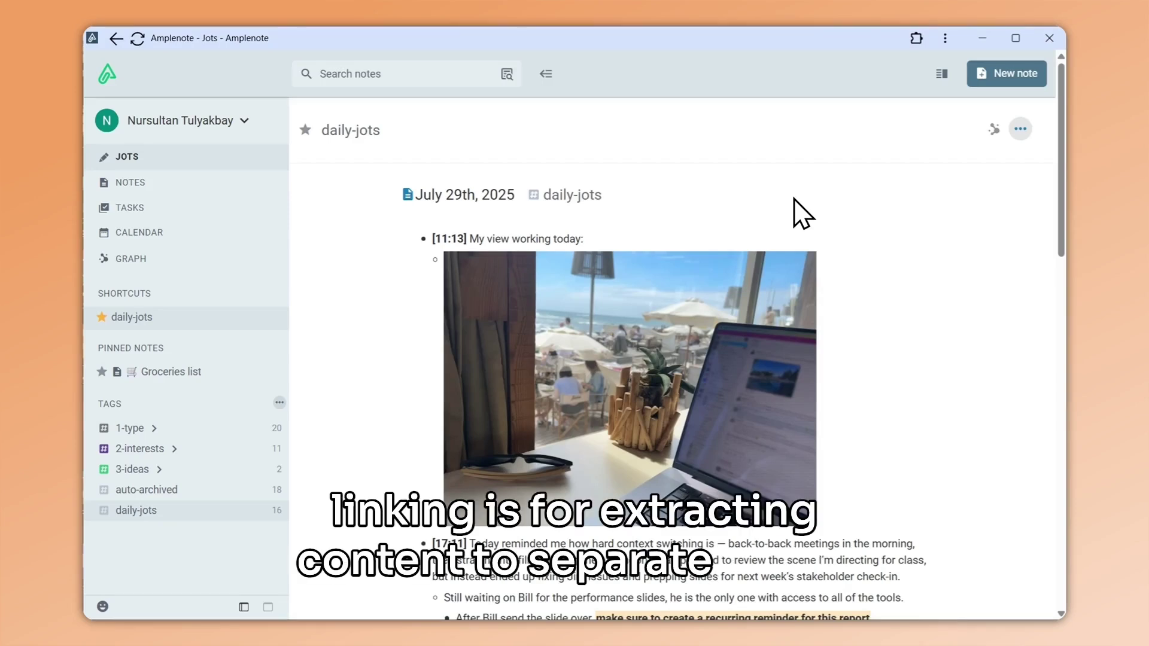
Append 'and lav mic' to the Pack tripod checklist item.
{"action": "scroll", "coordinate": [794, 199], "scroll_direction": "down", "scroll_amount": 2}
{"action": "scroll", "coordinate": [793, 198], "scroll_direction": "down", "scroll_amount": 6}
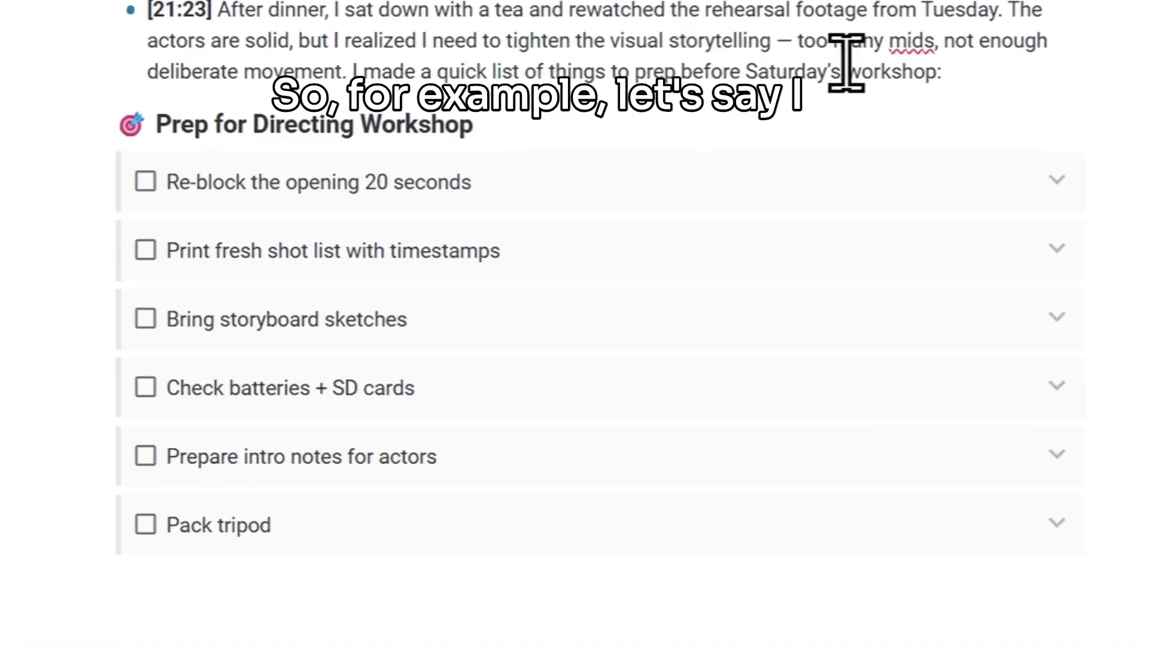
{"action": "left_click", "coordinate": [582, 552]}
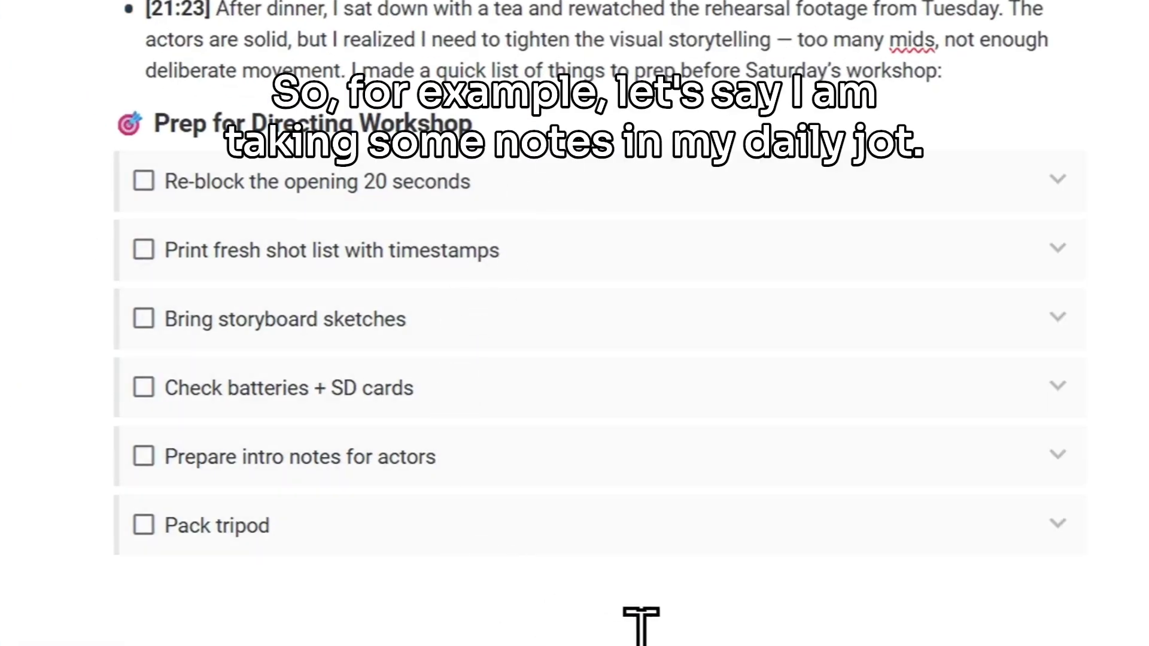
{"action": "type", "text": "and lav mic"}
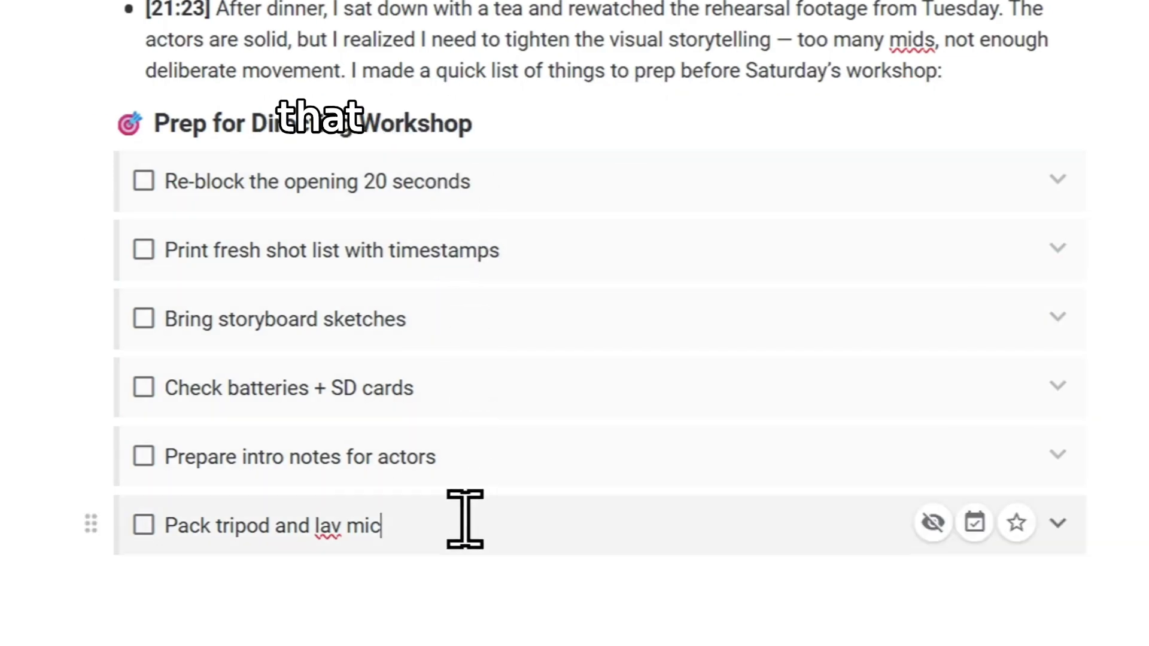
Extract the workshop heading and its six tasks into a new note '🎯 Directing workshop prep checklist'.
{"action": "left_click", "coordinate": [161, 143]}
{"action": "left_click_drag", "start_coordinate": [160, 142], "coordinate": [572, 554]}
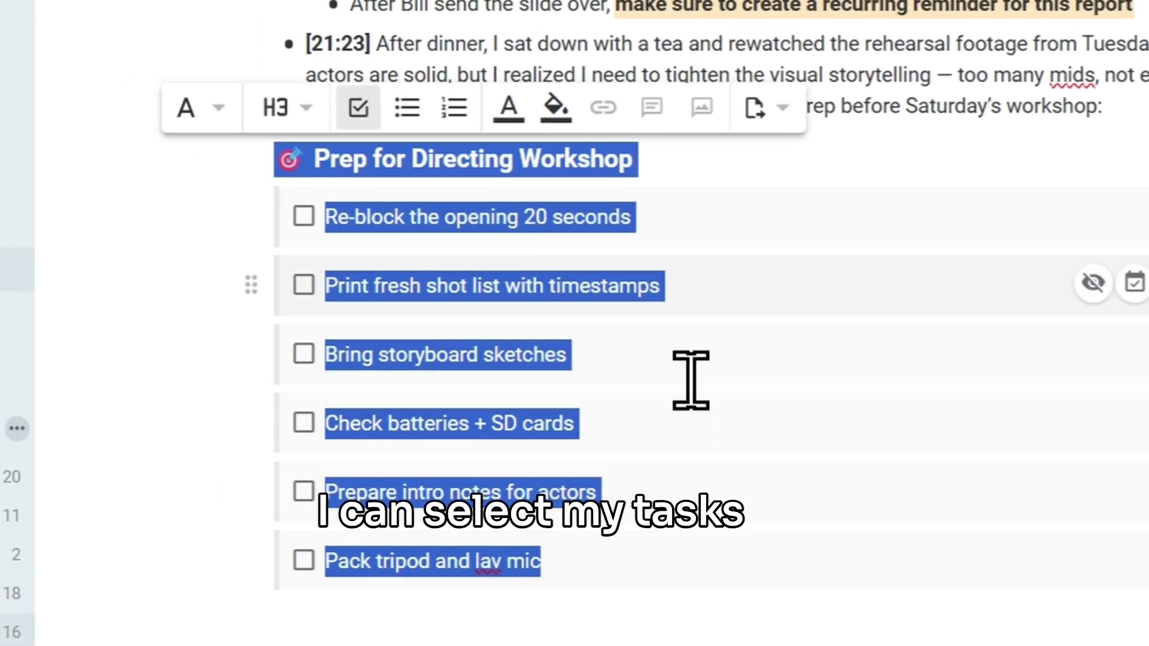
{"action": "left_click", "coordinate": [782, 109]}
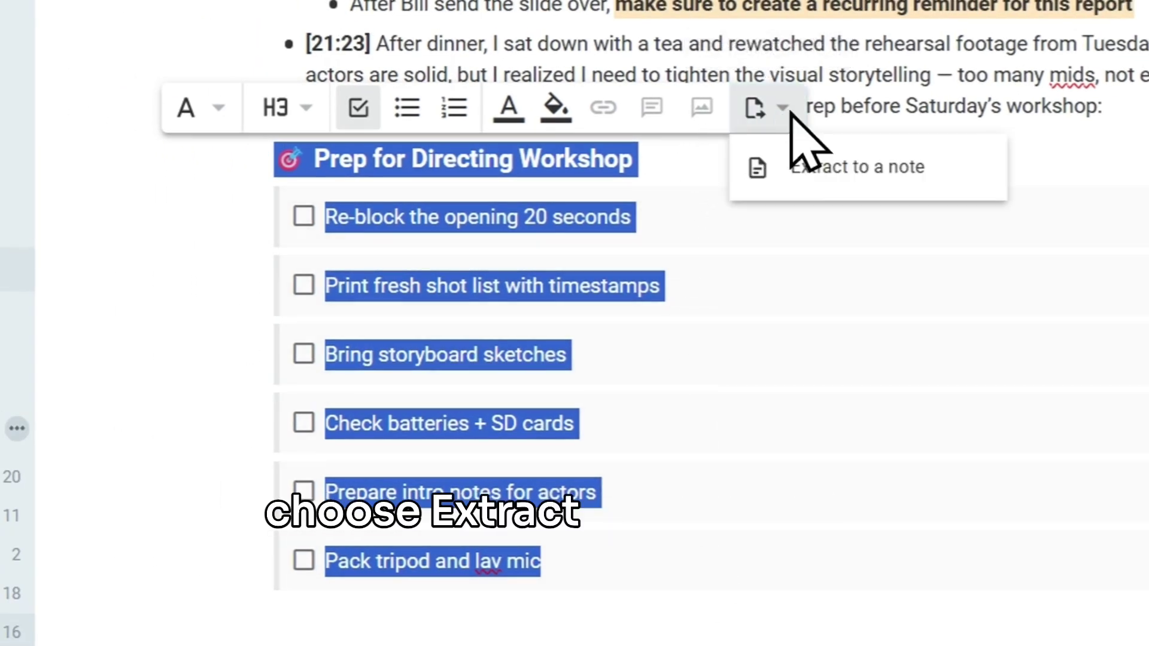
{"action": "left_click", "coordinate": [852, 174]}
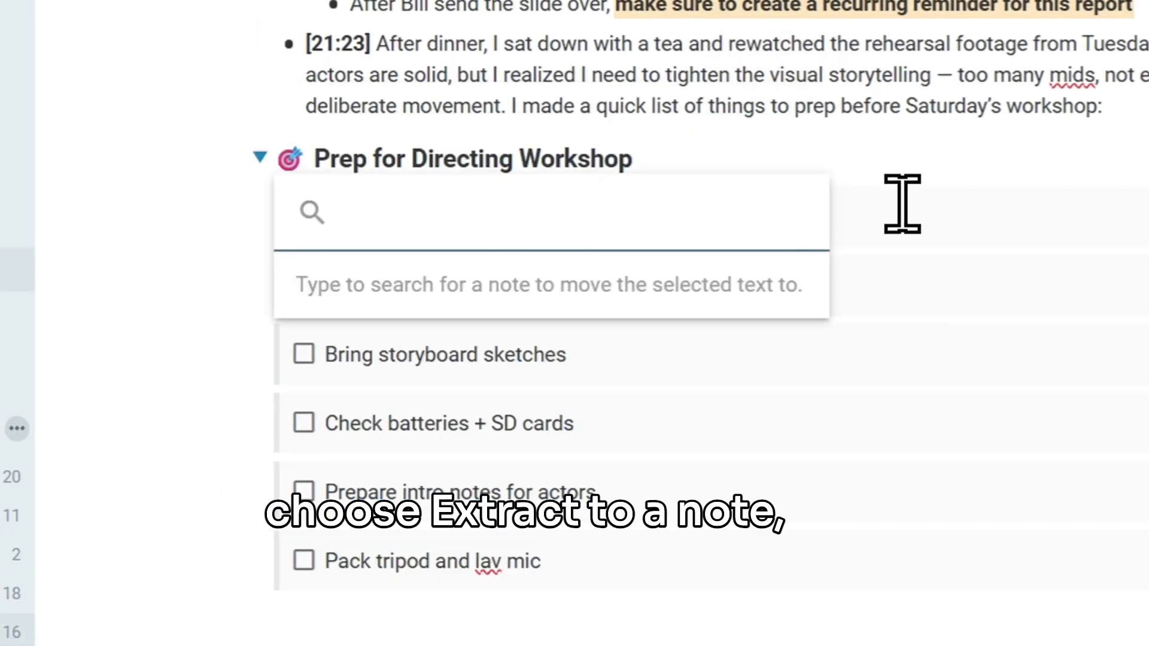
{"action": "type", "text": "🎯 Directing workshop prep checklist"}
{"action": "key", "text": "Return"}
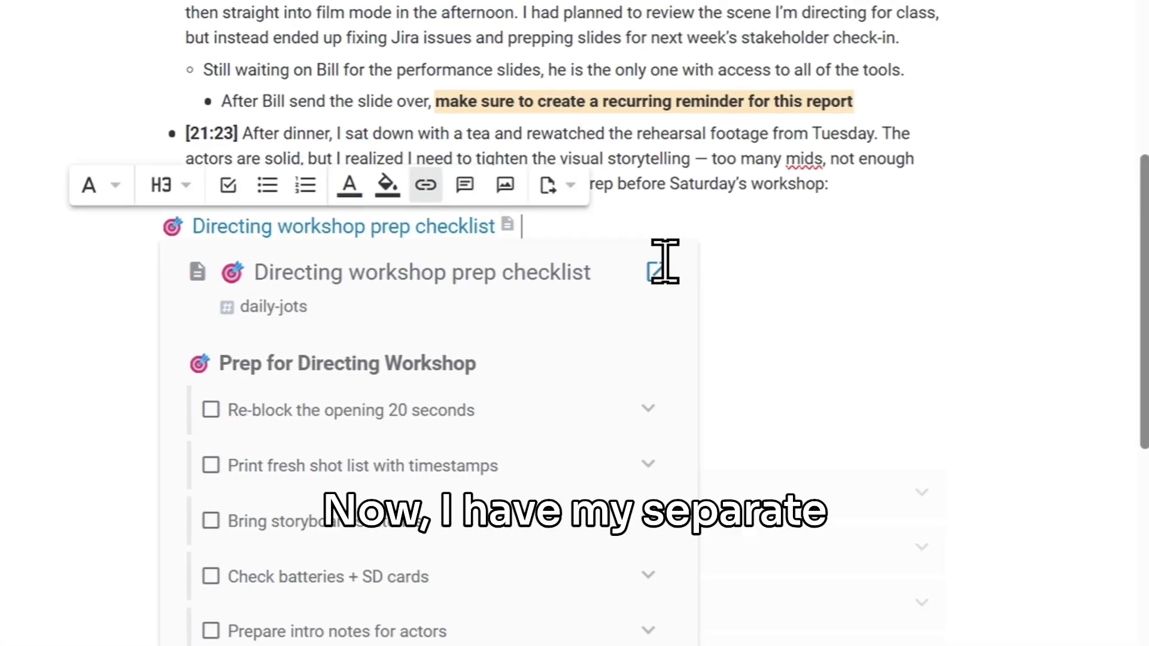
Open the 'Directing workshop prep checklist' link in the Peek viewer beside the daily jot.
{"action": "left_click", "coordinate": [509, 223], "text": "ctrl"}
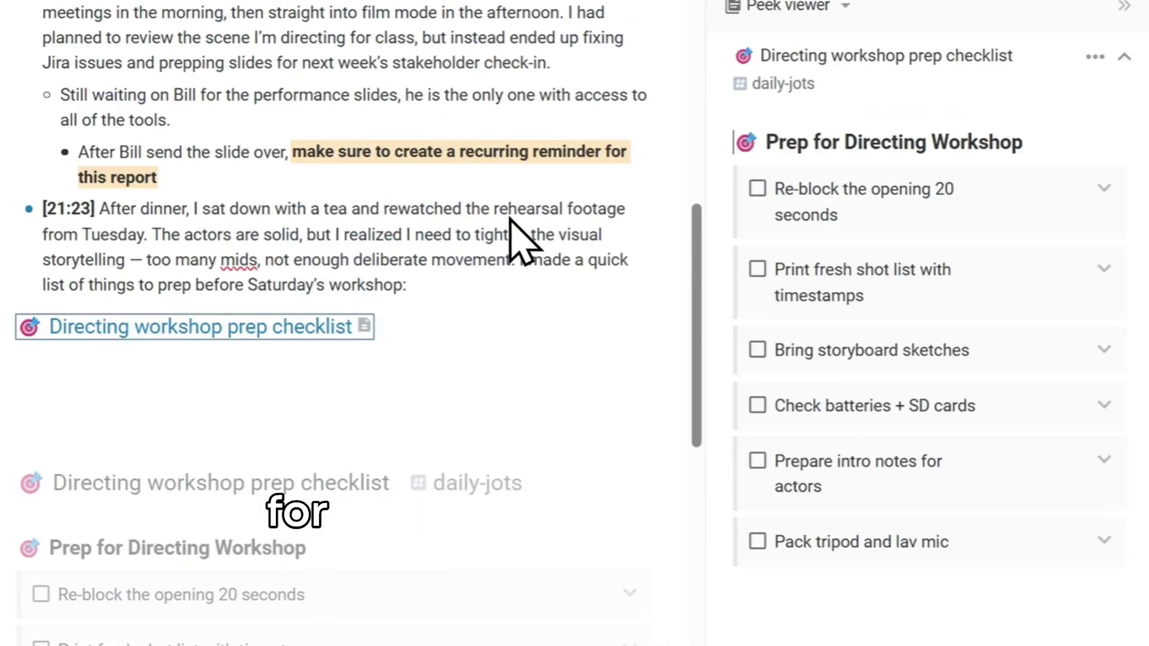